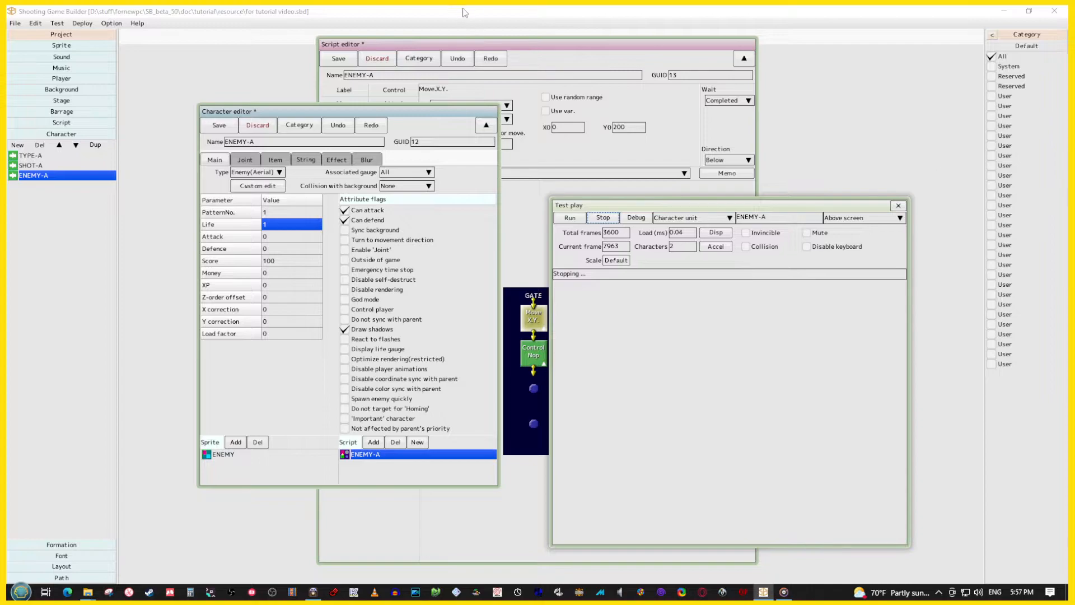
- Save the ENEMY-A character and its script, and close the test play window
{"action": "left_click", "coordinate": [221, 126]}
{"action": "left_click", "coordinate": [337, 62]}
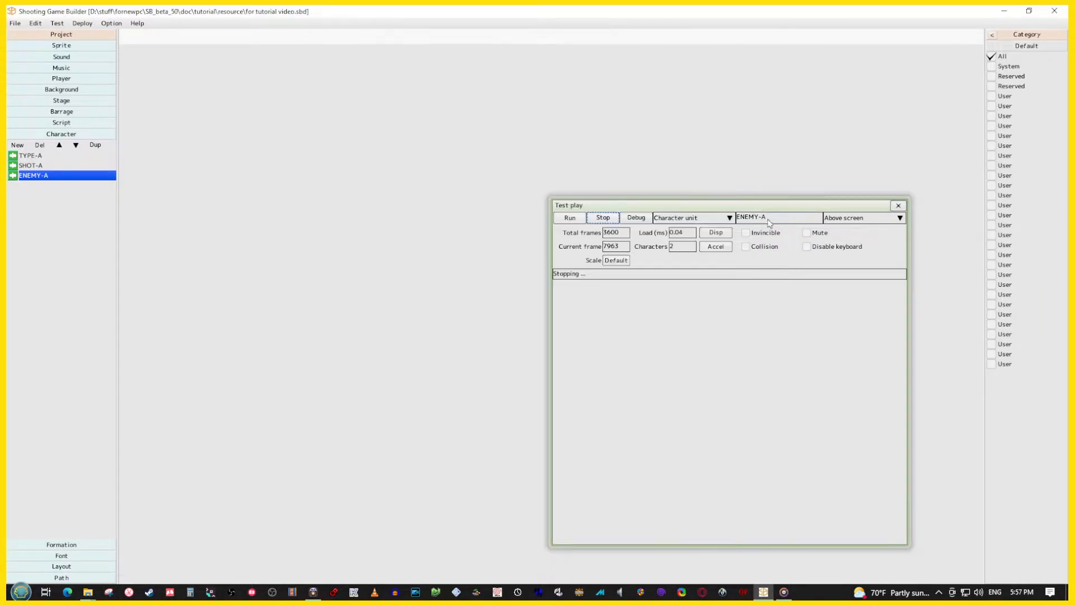
{"action": "left_click", "coordinate": [898, 206]}
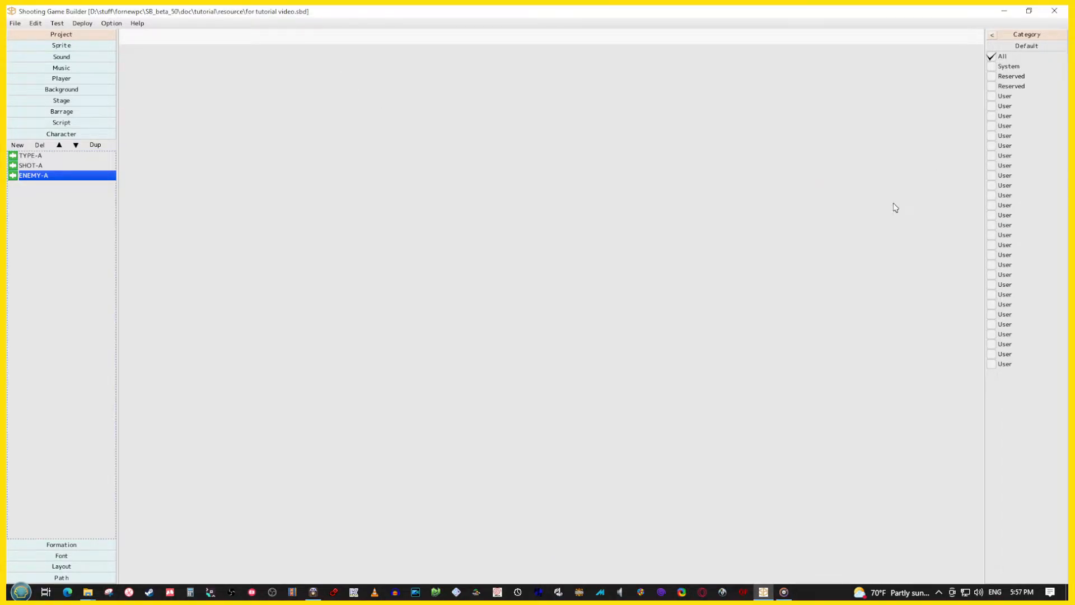
- Create a new sprite and name it EXPLOSION
{"action": "left_click", "coordinate": [47, 45]}
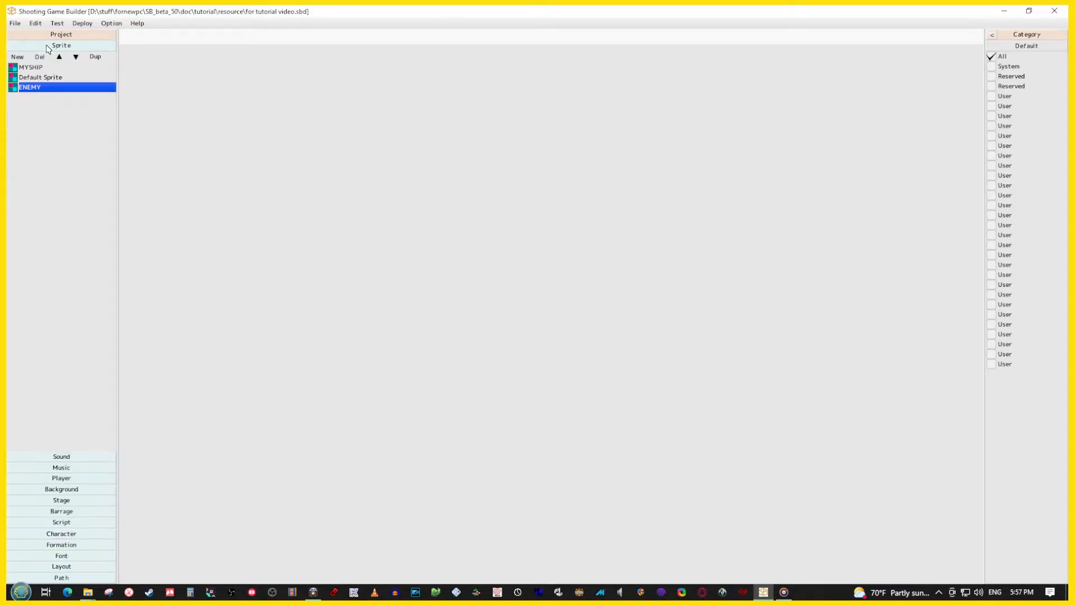
{"action": "left_click", "coordinate": [17, 57]}
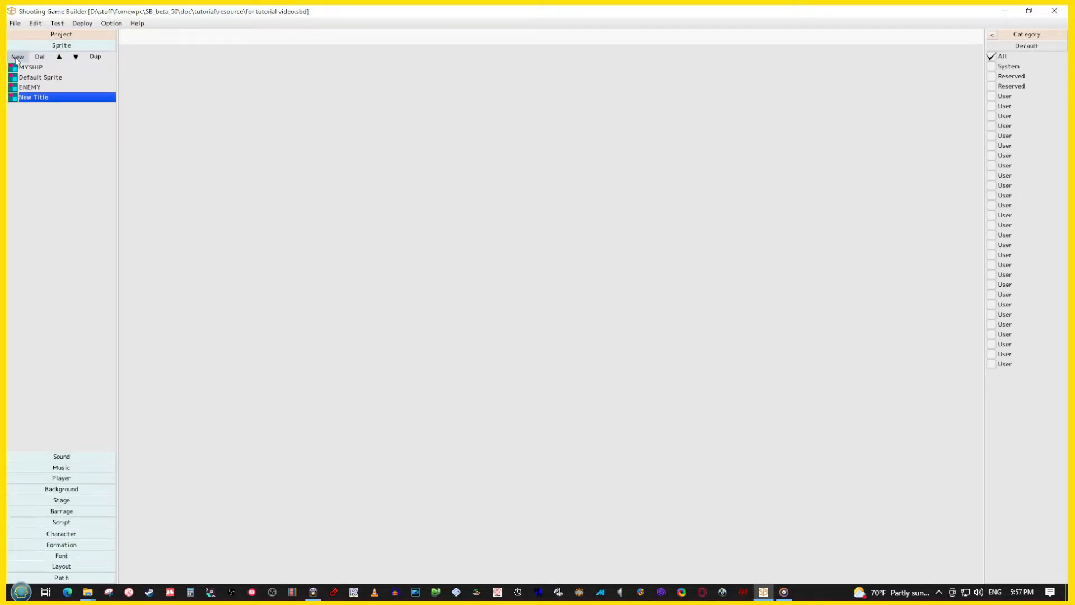
{"action": "double_click", "coordinate": [34, 97]}
{"action": "left_click", "coordinate": [390, 150]}
{"action": "type", "text": "BOMB"}
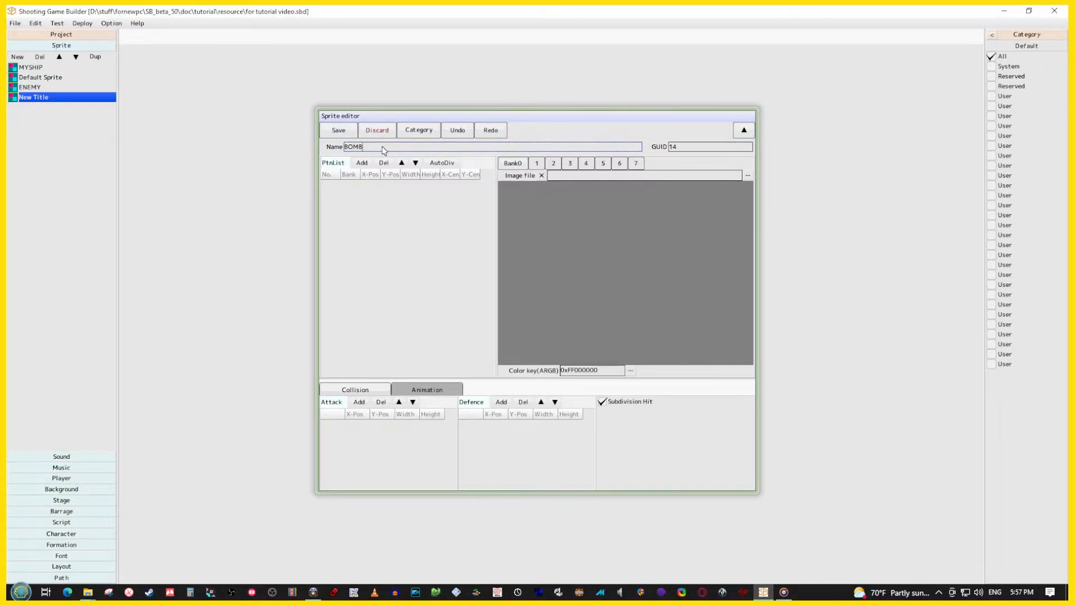
{"action": "key", "text": "BackSpace"}
{"action": "key", "text": "BackSpace"}
{"action": "key", "text": "BackSpace"}
{"action": "type", "text": "EXPLOSION"}
{"action": "left_click", "coordinate": [367, 224]}
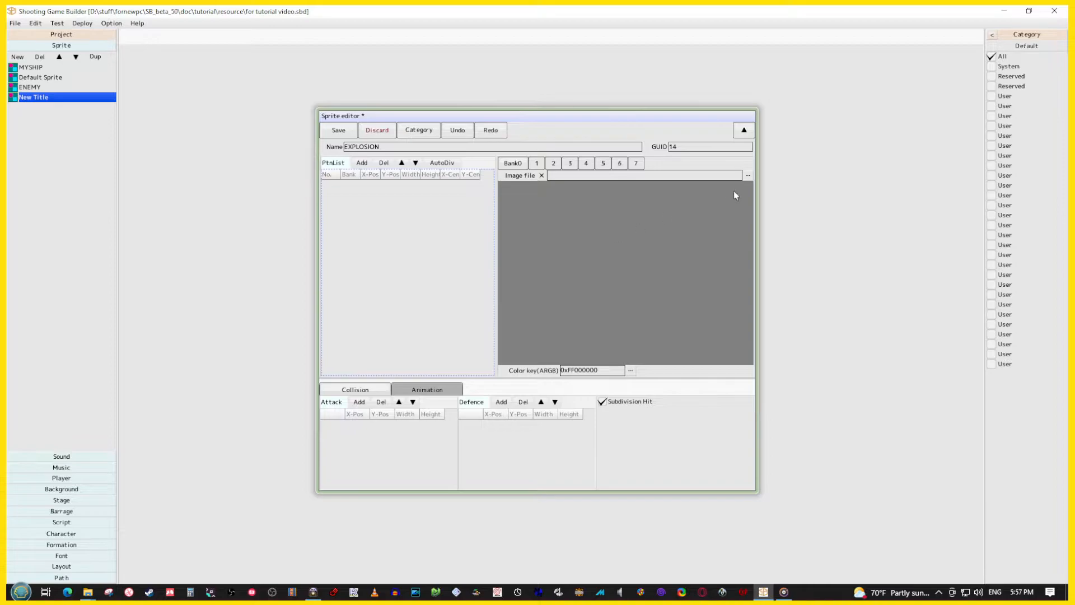
- Load img_bomb01.bmp as the Bank0 image of the EXPLOSION sprite
{"action": "left_click", "coordinate": [748, 177]}
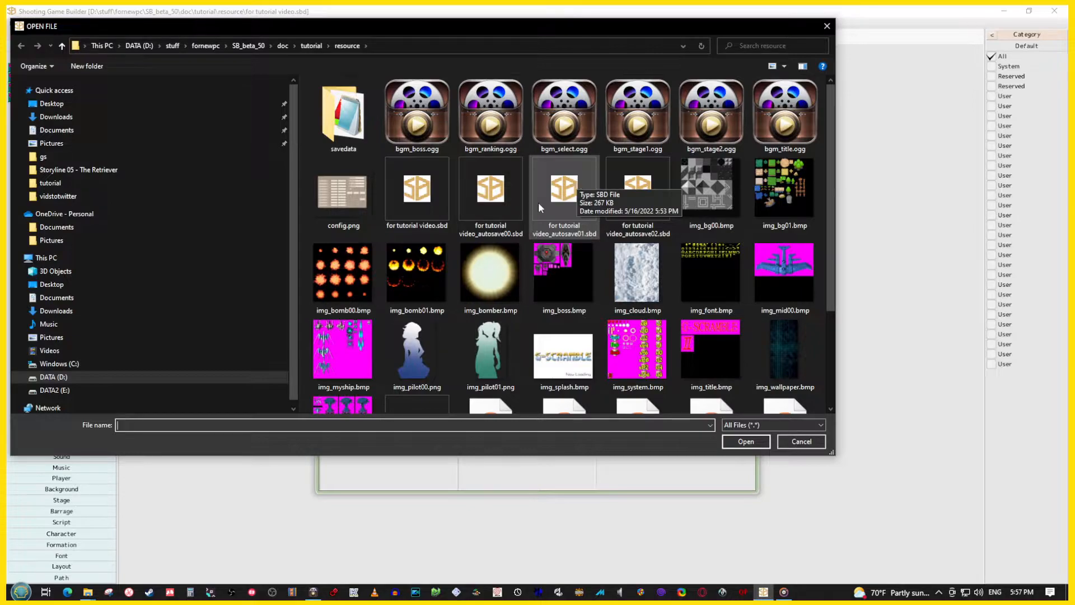
{"action": "scroll", "coordinate": [539, 203], "scroll_direction": "down", "scroll_amount": 1}
{"action": "scroll", "coordinate": [492, 241], "scroll_direction": "up", "scroll_amount": 1}
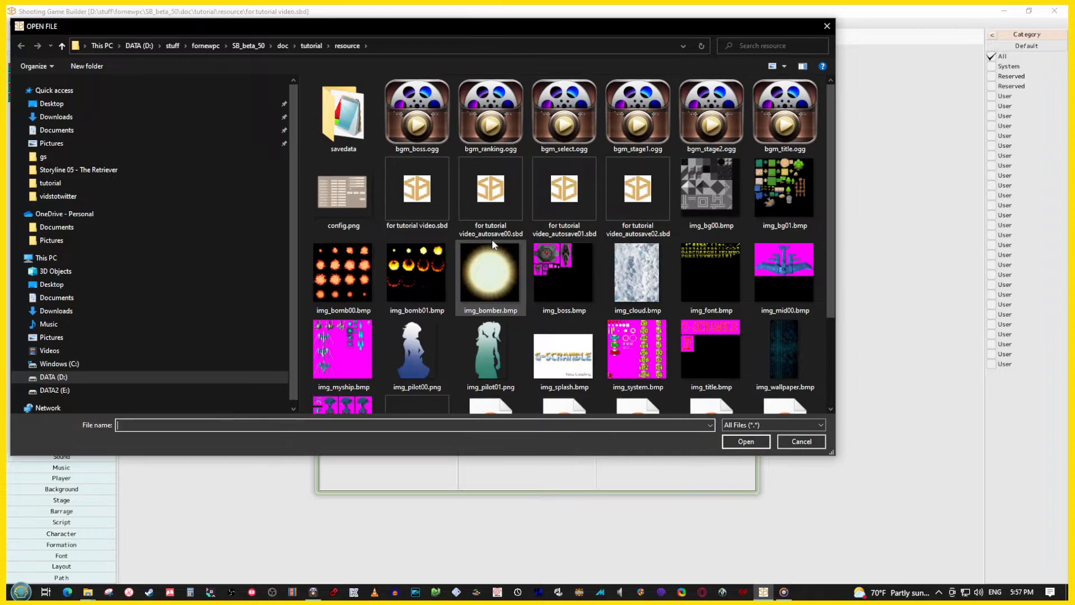
{"action": "left_click", "coordinate": [429, 283]}
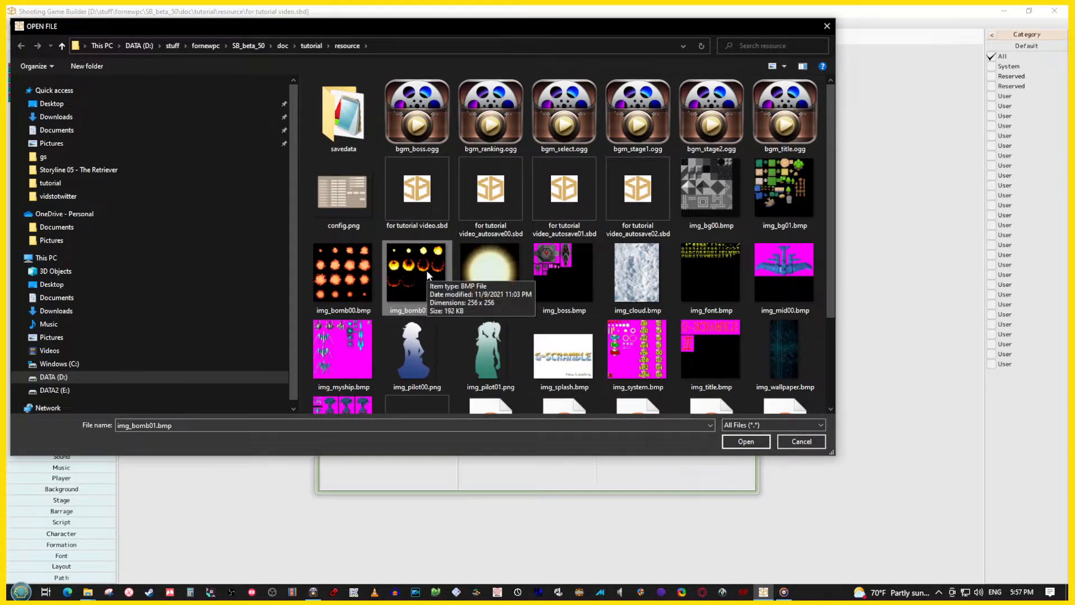
{"action": "double_click", "coordinate": [426, 274]}
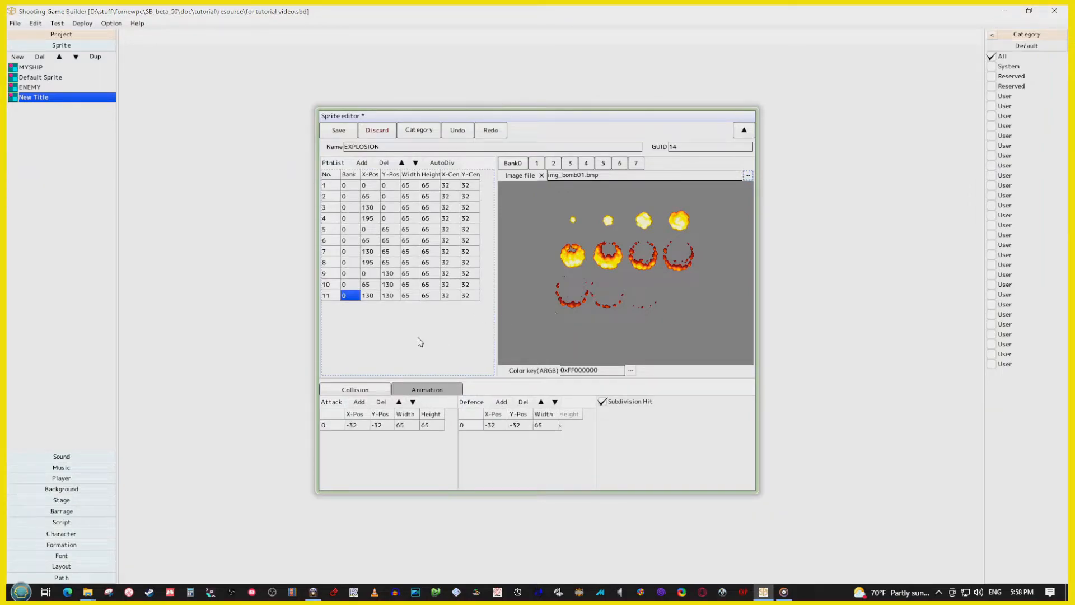
- Add an animation to the EXPLOSION sprite and extend it to twelve animation frames
{"action": "left_click", "coordinate": [418, 338]}
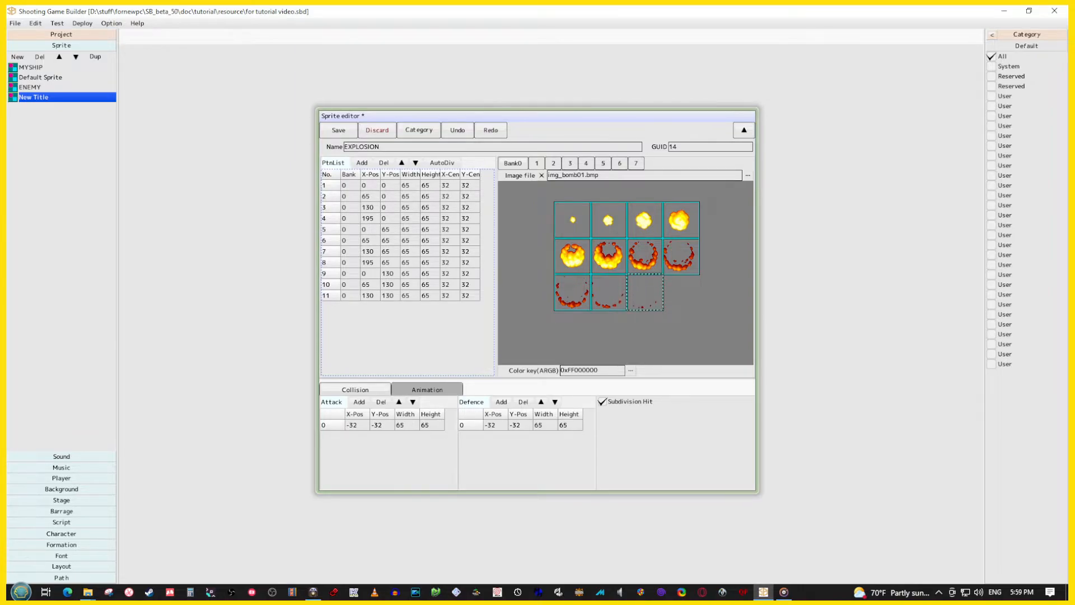
{"action": "left_click", "coordinate": [422, 390]}
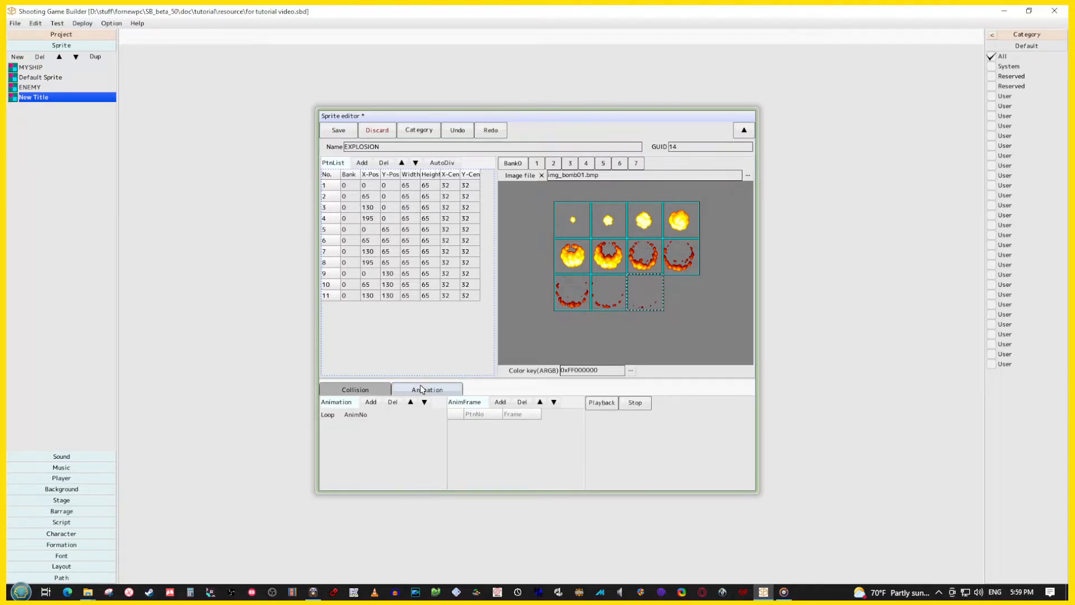
{"action": "left_click", "coordinate": [371, 403]}
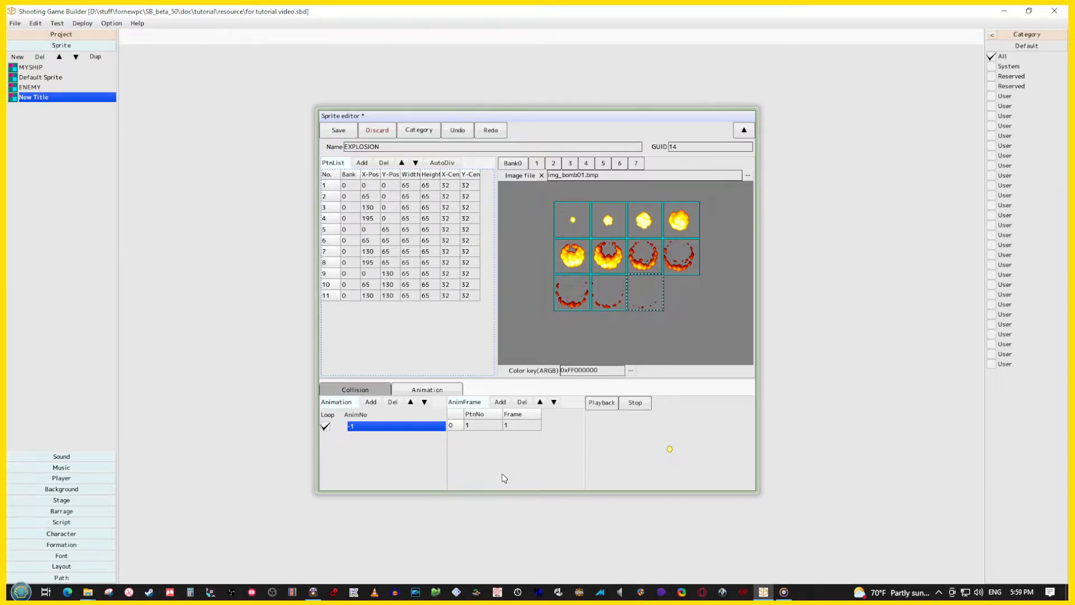
{"action": "left_click", "coordinate": [500, 402]}
{"action": "left_click", "coordinate": [500, 402]}
{"action": "left_click", "coordinate": [500, 403]}
{"action": "left_click", "coordinate": [500, 403]}
{"action": "left_click", "coordinate": [500, 403]}
{"action": "left_click", "coordinate": [500, 403]}
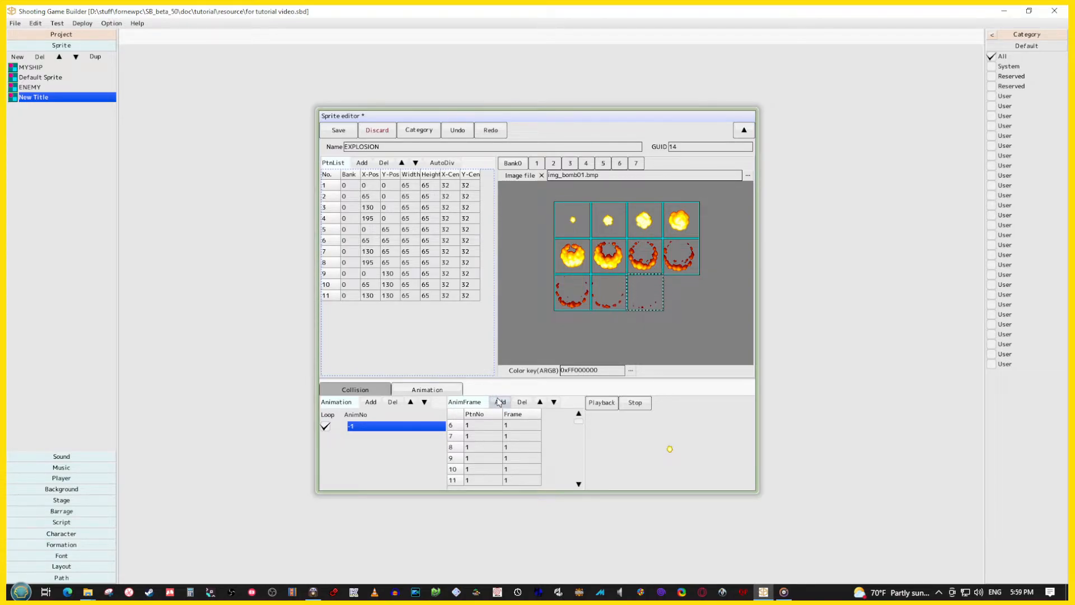
- Assign pattern numbers 2, 3, 4, 5 and 6 to animation frames 1 through 5
{"action": "scroll", "coordinate": [520, 475], "scroll_direction": "up", "scroll_amount": 2}
{"action": "scroll", "coordinate": [520, 475], "scroll_direction": "down", "scroll_amount": 1}
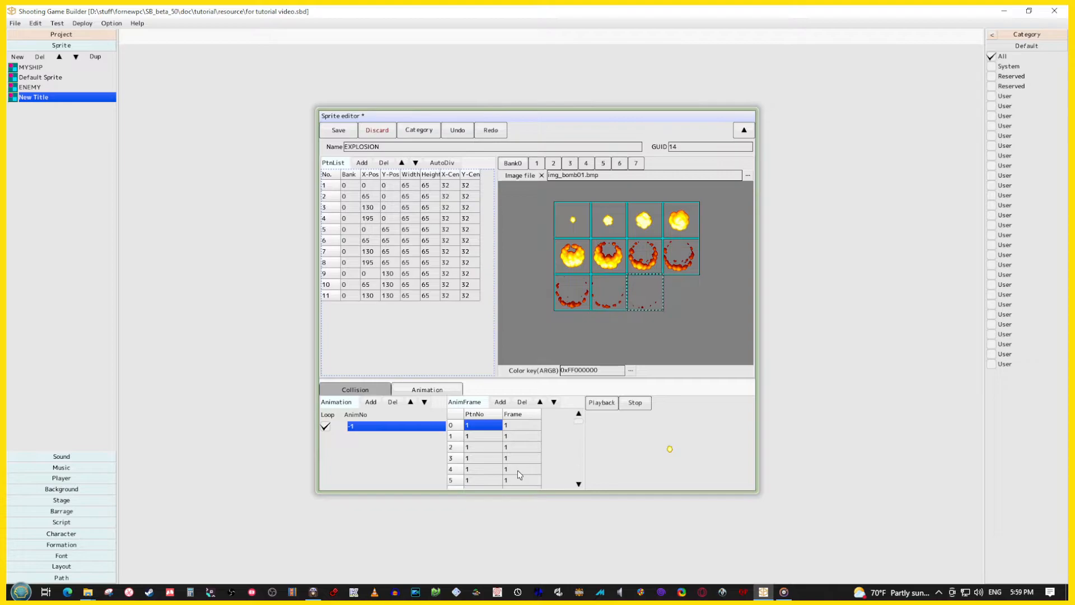
{"action": "double_click", "coordinate": [484, 442]}
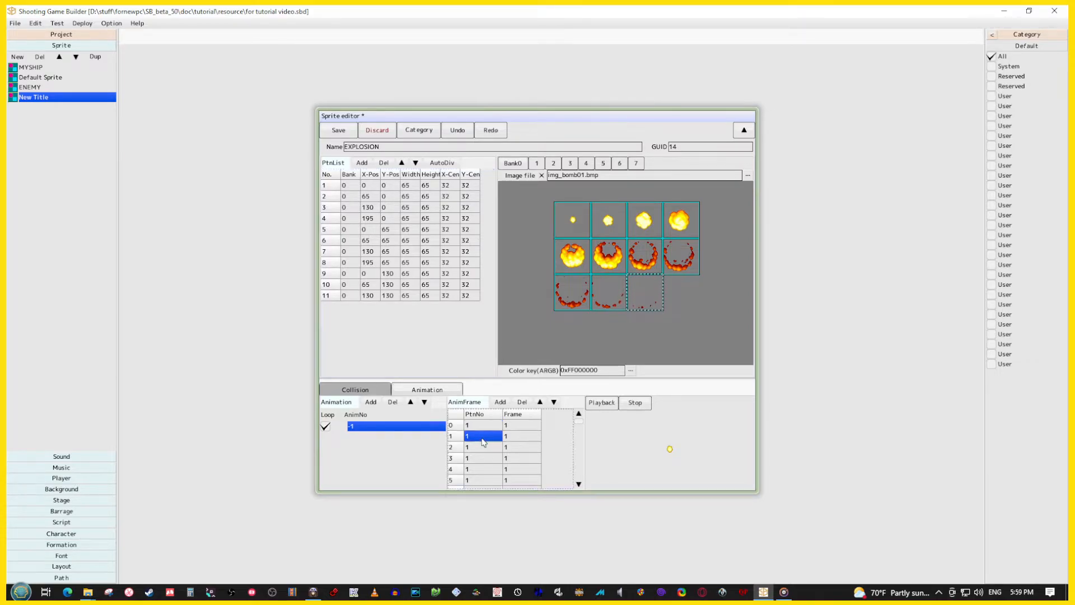
{"action": "type", "text": "2"}
{"action": "double_click", "coordinate": [482, 448]}
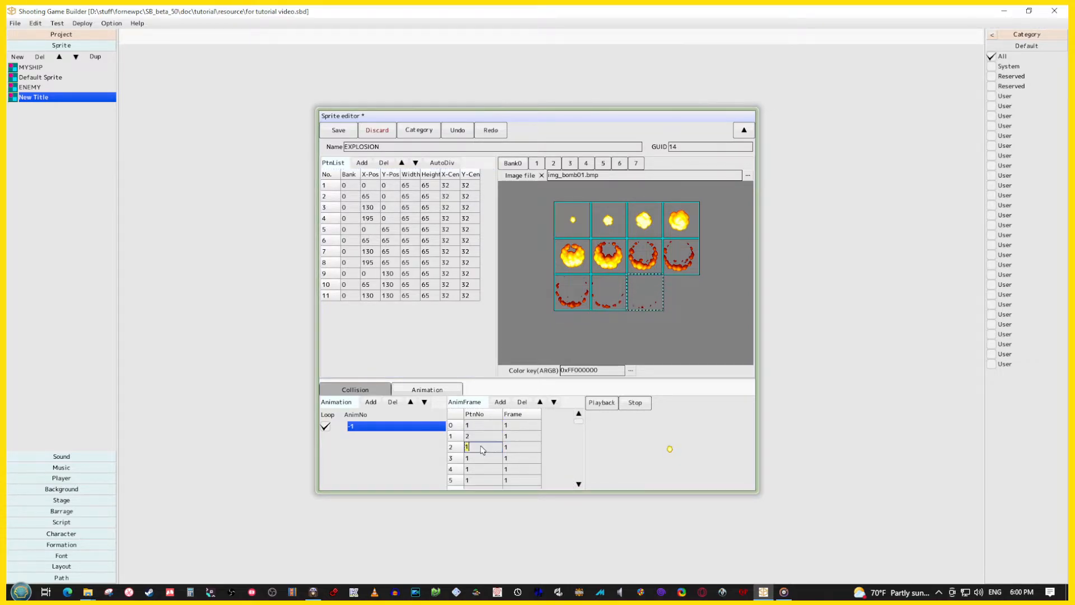
{"action": "type", "text": "3"}
{"action": "double_click", "coordinate": [477, 458]}
{"action": "type", "text": "4"}
{"action": "double_click", "coordinate": [476, 471]}
{"action": "type", "text": "5"}
{"action": "double_click", "coordinate": [476, 481]}
{"action": "type", "text": "6"}
- Assign pattern numbers 7, 8, 9, 10 and 11 to animation frames 6 through 10
{"action": "left_click", "coordinate": [579, 485]}
{"action": "left_click", "coordinate": [579, 486]}
{"action": "left_click", "coordinate": [580, 485]}
{"action": "left_click", "coordinate": [579, 485]}
{"action": "left_click", "coordinate": [579, 485]}
{"action": "left_click", "coordinate": [580, 485]}
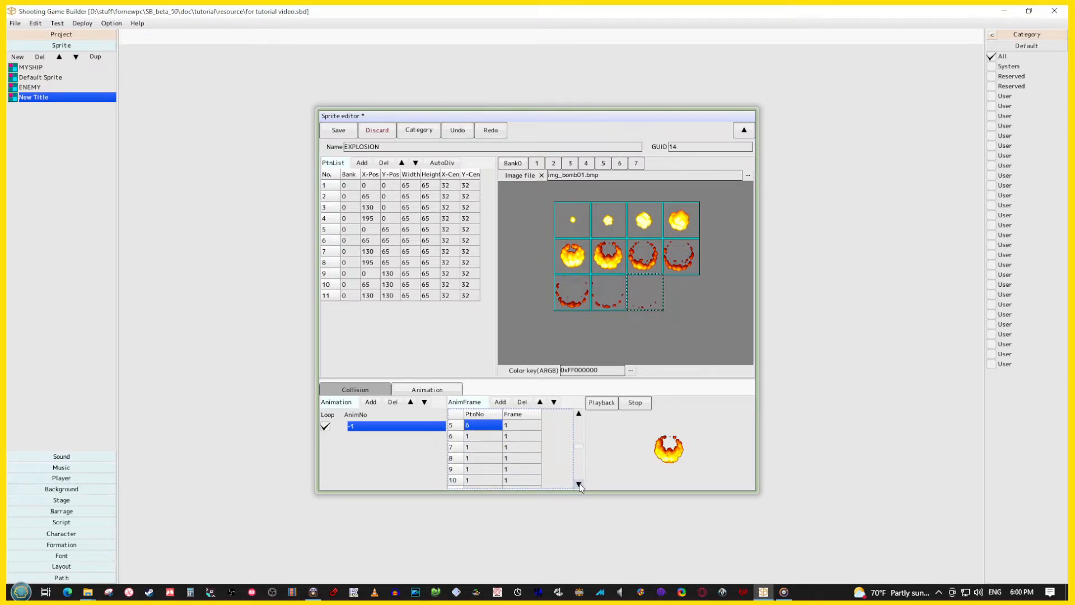
{"action": "double_click", "coordinate": [472, 437]}
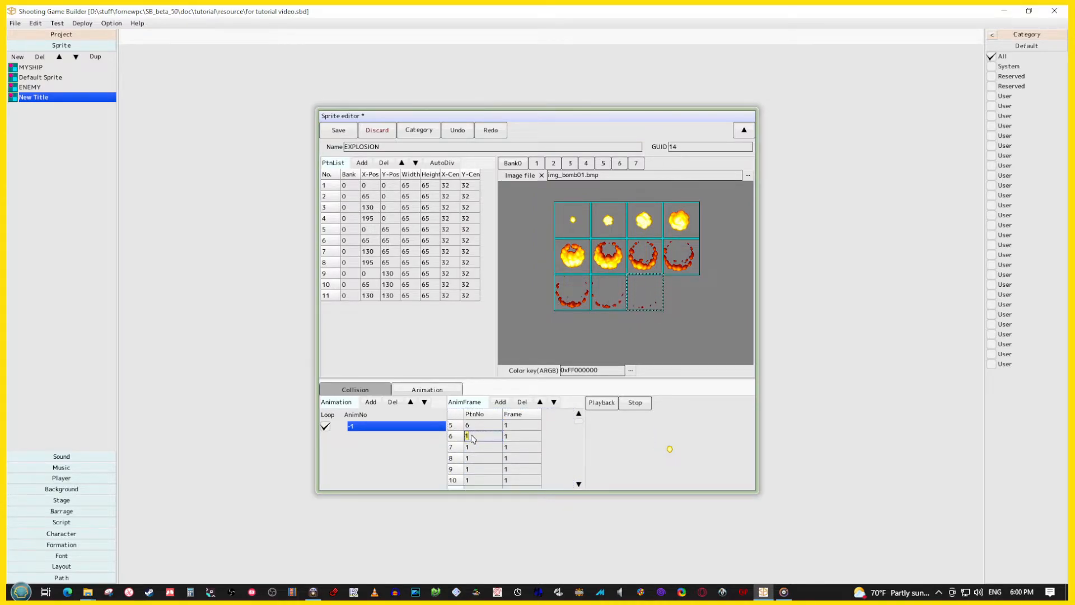
{"action": "type", "text": "7"}
{"action": "double_click", "coordinate": [476, 449]}
{"action": "type", "text": "8"}
{"action": "double_click", "coordinate": [477, 459]}
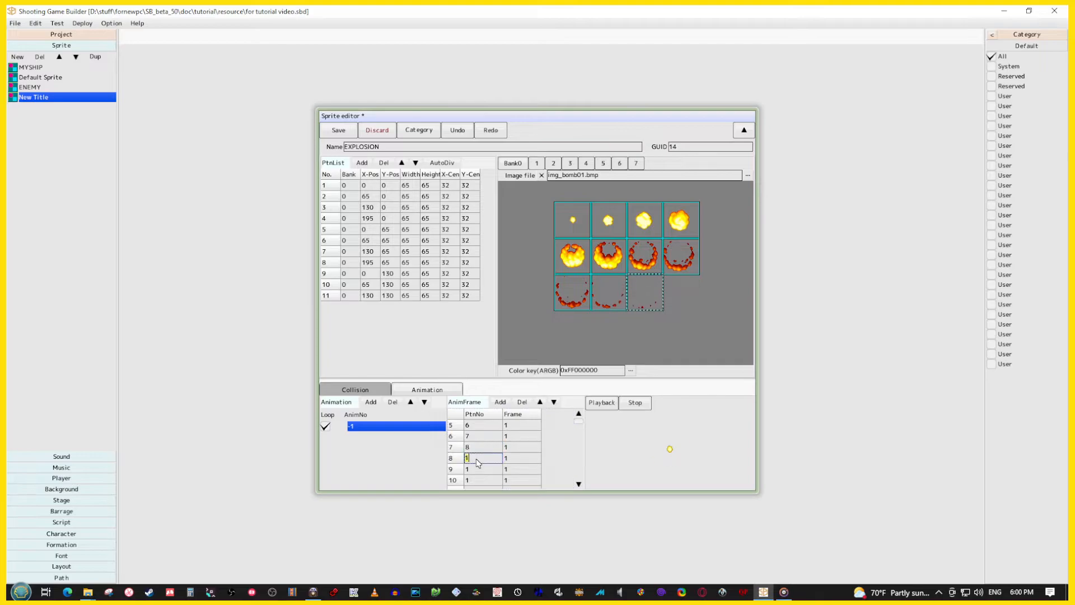
{"action": "type", "text": "9"}
{"action": "double_click", "coordinate": [475, 471]}
{"action": "type", "text": "10"}
{"action": "double_click", "coordinate": [474, 482]}
{"action": "type", "text": "11"}
- Go back and forth through the animation frames to check the explosion sequence in the preview
{"action": "left_click", "coordinate": [579, 485]}
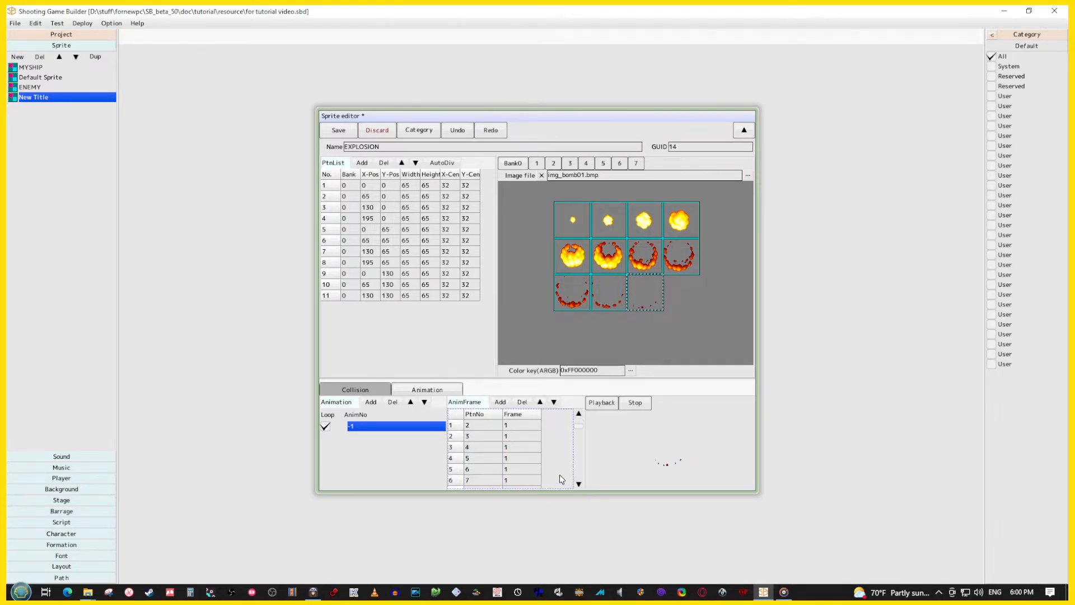
{"action": "key", "text": "Up"}
{"action": "key", "text": "Up"}
{"action": "key", "text": "Up"}
{"action": "key", "text": "Up"}
{"action": "key", "text": "Up"}
{"action": "key", "text": "Up"}
{"action": "key", "text": "Up"}
{"action": "key", "text": "Up"}
{"action": "key", "text": "Down"}
{"action": "key", "text": "Down"}
{"action": "key", "text": "Down"}
{"action": "key", "text": "Down"}
{"action": "key", "text": "Down"}
{"action": "key", "text": "Down"}
{"action": "key", "text": "Down"}
{"action": "key", "text": "Down"}
{"action": "key", "text": "Down"}
{"action": "key", "text": "Up"}
{"action": "key", "text": "Up"}
{"action": "key", "text": "Down"}
{"action": "key", "text": "Down"}
{"action": "key", "text": "Up"}
{"action": "key", "text": "Up"}
{"action": "key", "text": "Down"}
{"action": "key", "text": "Down"}
{"action": "key", "text": "Up"}
{"action": "key", "text": "Up"}
{"action": "key", "text": "Up"}
{"action": "key", "text": "Up"}
{"action": "key", "text": "Up"}
{"action": "key", "text": "Up"}
{"action": "key", "text": "Up"}
{"action": "key", "text": "Up"}
{"action": "key", "text": "Up"}
{"action": "key", "text": "Up"}
{"action": "key", "text": "Up"}
{"action": "key", "text": "Down"}
{"action": "key", "text": "Down"}
{"action": "key", "text": "Down"}
{"action": "key", "text": "Down"}
{"action": "key", "text": "Up"}
{"action": "key", "text": "Up"}
{"action": "key", "text": "Up"}
{"action": "key", "text": "Down"}
{"action": "key", "text": "Down"}
{"action": "key", "text": "Down"}
{"action": "key", "text": "Down"}
{"action": "key", "text": "Down"}
{"action": "key", "text": "Down"}
{"action": "key", "text": "Down"}
{"action": "key", "text": "Down"}
{"action": "key", "text": "Down"}
{"action": "key", "text": "Down"}
{"action": "key", "text": "Up"}
{"action": "key", "text": "Up"}
{"action": "key", "text": "Up"}
{"action": "key", "text": "Up"}
{"action": "key", "text": "Up"}
{"action": "key", "text": "Up"}
{"action": "key", "text": "Up"}
{"action": "key", "text": "Up"}
{"action": "key", "text": "Up"}
{"action": "key", "text": "Up"}
{"action": "key", "text": "Up"}
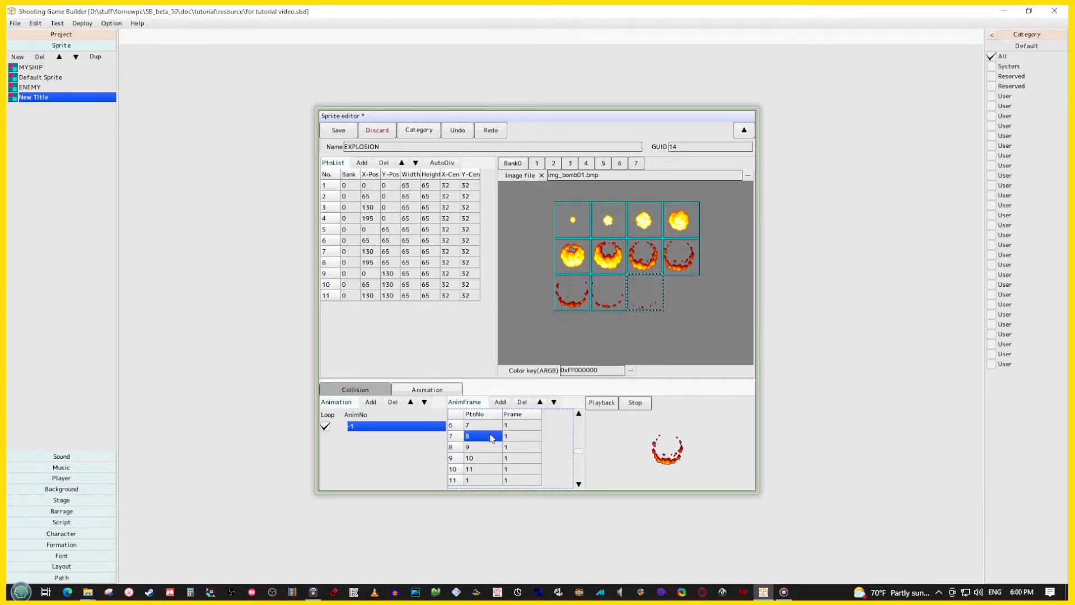
{"action": "key", "text": "Down"}
{"action": "key", "text": "Down"}
{"action": "key", "text": "Down"}
{"action": "key", "text": "Down"}
{"action": "key", "text": "Up"}
{"action": "key", "text": "Up"}
{"action": "key", "text": "Up"}
{"action": "key", "text": "Up"}
{"action": "key", "text": "Down"}
{"action": "key", "text": "Down"}
{"action": "key", "text": "Down"}
{"action": "key", "text": "Down"}
{"action": "key", "text": "Down"}
{"action": "key", "text": "Down"}
{"action": "key", "text": "Down"}
{"action": "key", "text": "Down"}
{"action": "key", "text": "Down"}
{"action": "key", "text": "Down"}
{"action": "key", "text": "Down"}
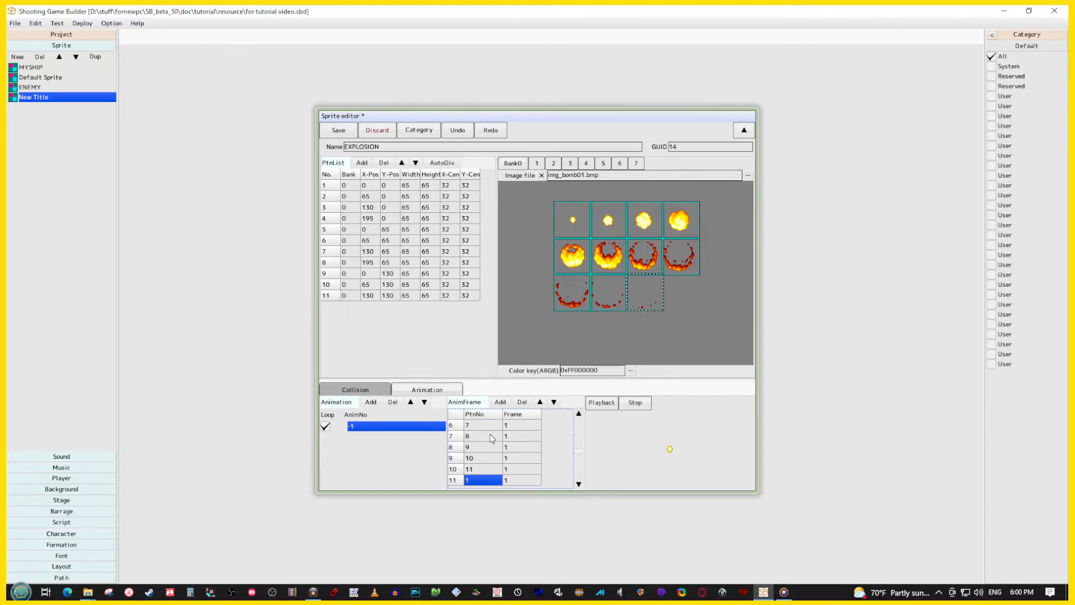
{"action": "key", "text": "Up"}
{"action": "key", "text": "Up"}
{"action": "key", "text": "Up"}
{"action": "key", "text": "Down"}
{"action": "key", "text": "Down"}
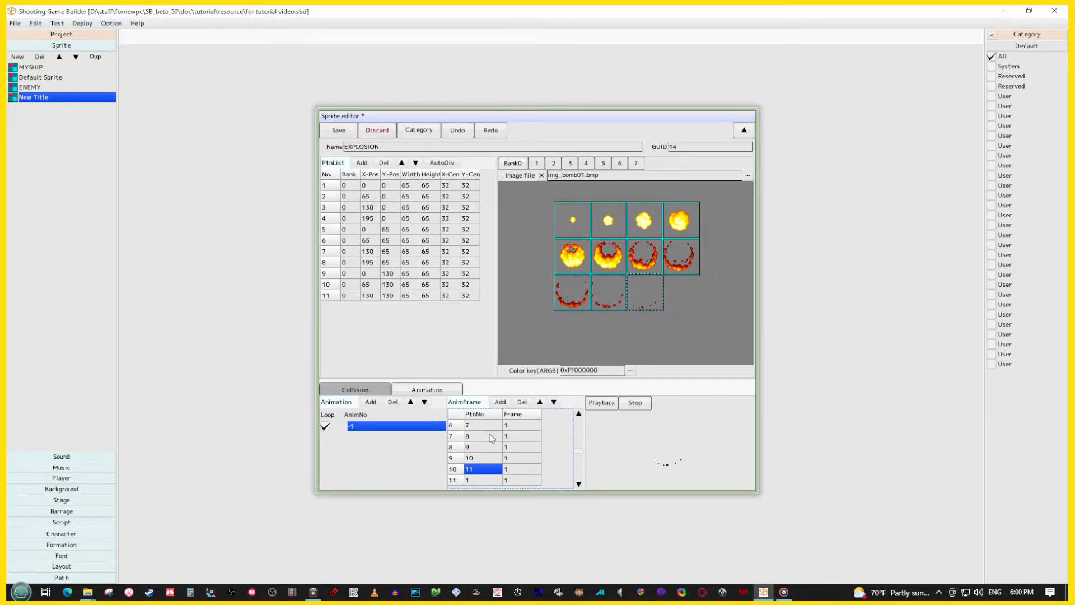
{"action": "key", "text": "Down"}
{"action": "key", "text": "Up"}
{"action": "key", "text": "Up"}
{"action": "key", "text": "Up"}
{"action": "key", "text": "Up"}
{"action": "key", "text": "Up"}
{"action": "key", "text": "Up"}
{"action": "key", "text": "Up"}
{"action": "key", "text": "Up"}
{"action": "key", "text": "Up"}
{"action": "key", "text": "Up"}
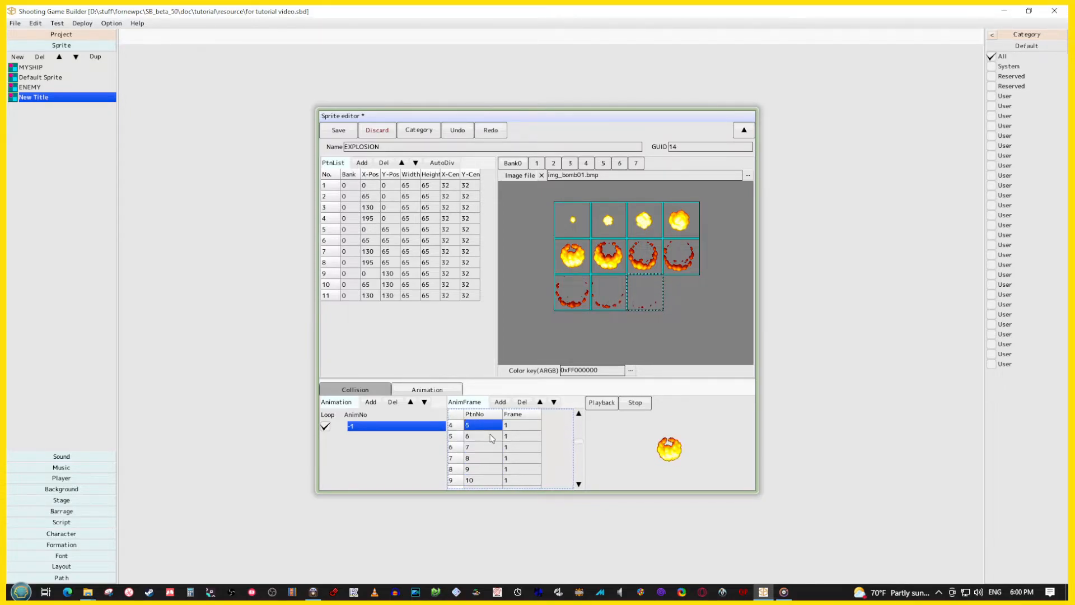
- Step through all animation frames from first to last and back again, watching each explosion pattern in the preview
{"action": "key", "text": "Down"}
{"action": "key", "text": "Down"}
{"action": "key", "text": "Down"}
{"action": "key", "text": "Down"}
{"action": "key", "text": "Down"}
{"action": "key", "text": "Down"}
{"action": "key", "text": "Down"}
{"action": "key", "text": "Down"}
{"action": "key", "text": "Down"}
{"action": "key", "text": "Down"}
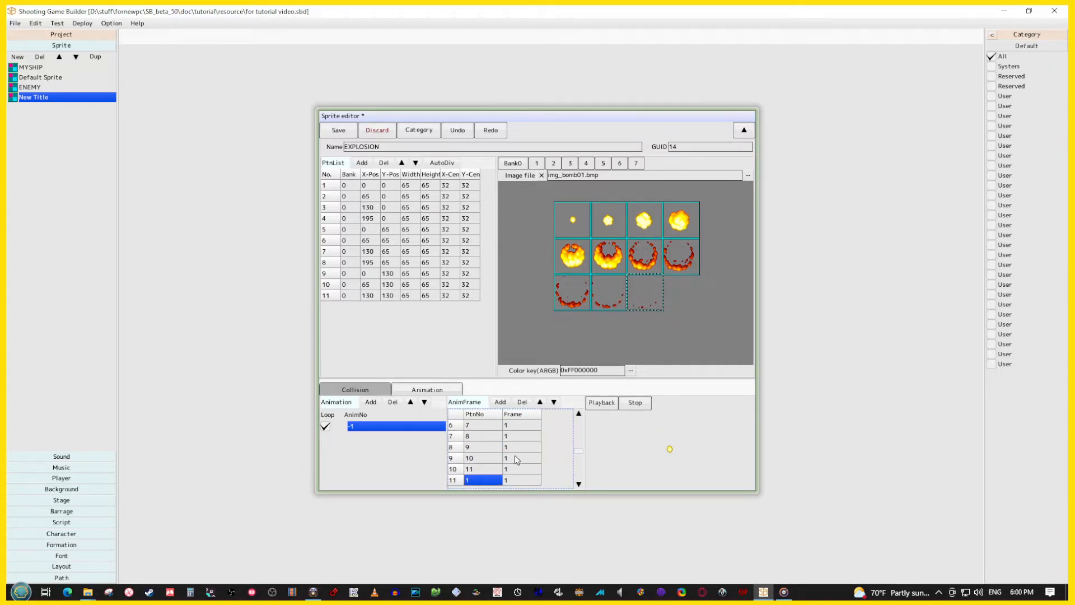
{"action": "key", "text": "Up"}
{"action": "key", "text": "Up"}
{"action": "key", "text": "Up"}
{"action": "key", "text": "Up"}
{"action": "key", "text": "Up"}
{"action": "key", "text": "Up"}
{"action": "key", "text": "Up"}
{"action": "key", "text": "Up"}
{"action": "key", "text": "Up"}
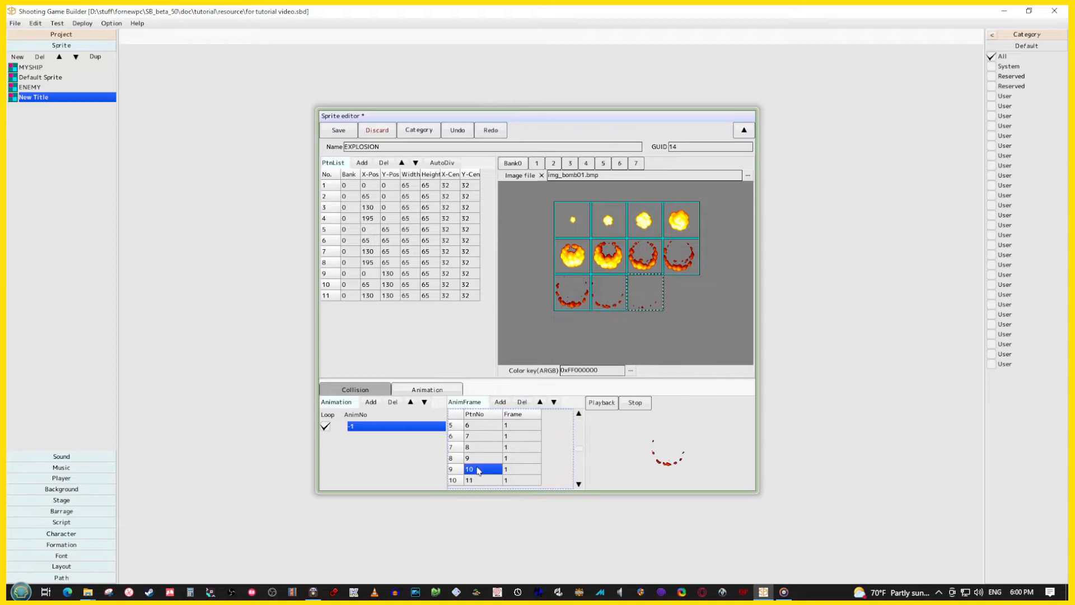
{"action": "key", "text": "Down"}
{"action": "key", "text": "Down"}
{"action": "key", "text": "Down"}
{"action": "key", "text": "Down"}
{"action": "key", "text": "Down"}
{"action": "key", "text": "Down"}
{"action": "key", "text": "Down"}
{"action": "key", "text": "Down"}
{"action": "key", "text": "Up"}
{"action": "key", "text": "Up"}
{"action": "key", "text": "Up"}
{"action": "key", "text": "Up"}
{"action": "key", "text": "Up"}
{"action": "key", "text": "Up"}
{"action": "key", "text": "Up"}
{"action": "key", "text": "Up"}
{"action": "key", "text": "Up"}
{"action": "key", "text": "Up"}
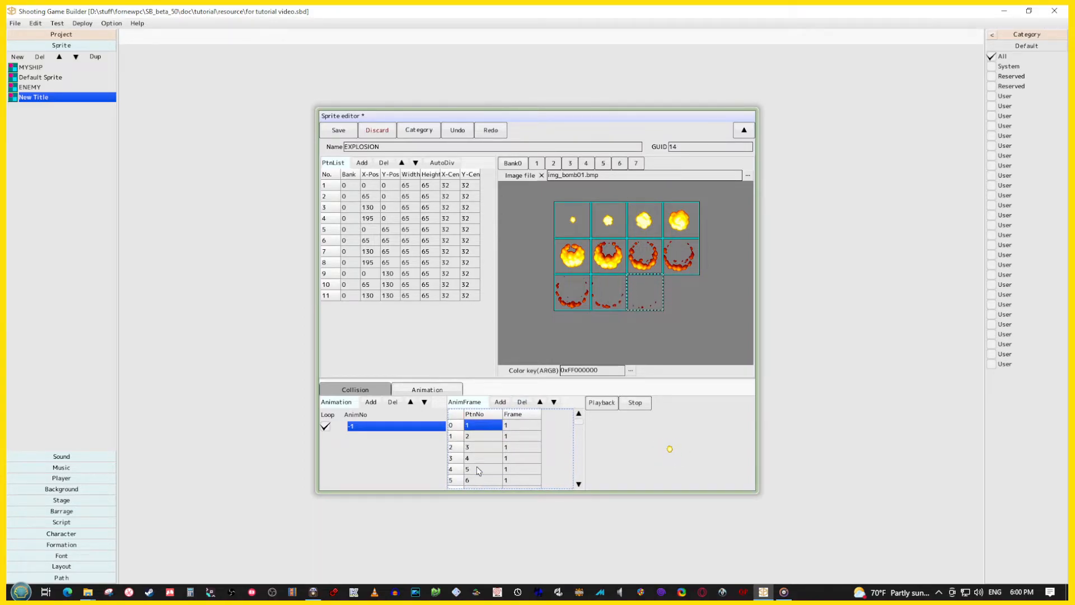
- Set the frame duration to 2 for animation frames 0 through 5
{"action": "double_click", "coordinate": [522, 424]}
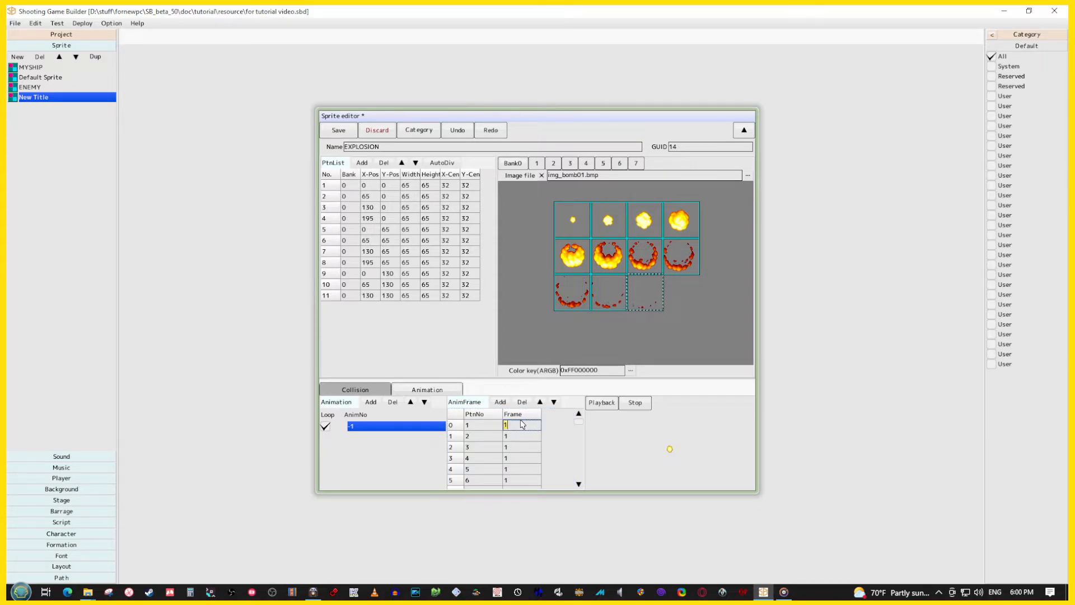
{"action": "type", "text": "2"}
{"action": "double_click", "coordinate": [521, 436]}
{"action": "type", "text": "2"}
{"action": "double_click", "coordinate": [519, 447]}
{"action": "type", "text": "2"}
{"action": "double_click", "coordinate": [518, 459]}
{"action": "type", "text": "2"}
{"action": "double_click", "coordinate": [517, 469]}
{"action": "type", "text": "2"}
{"action": "double_click", "coordinate": [517, 480]}
{"action": "type", "text": "2"}
- Set the frame duration to 2 for animation frames 6 through 10
{"action": "left_click", "coordinate": [577, 485]}
{"action": "left_click", "coordinate": [577, 485]}
{"action": "left_click", "coordinate": [577, 485]}
{"action": "left_click", "coordinate": [577, 485]}
{"action": "left_click", "coordinate": [512, 444]}
{"action": "double_click", "coordinate": [512, 445]}
{"action": "type", "text": "2"}
{"action": "double_click", "coordinate": [512, 456]}
{"action": "type", "text": "2"}
{"action": "double_click", "coordinate": [513, 467]}
{"action": "type", "text": "2"}
{"action": "left_click", "coordinate": [514, 481]}
{"action": "double_click", "coordinate": [516, 482]}
{"action": "type", "text": "2"}
{"action": "left_click", "coordinate": [579, 484]}
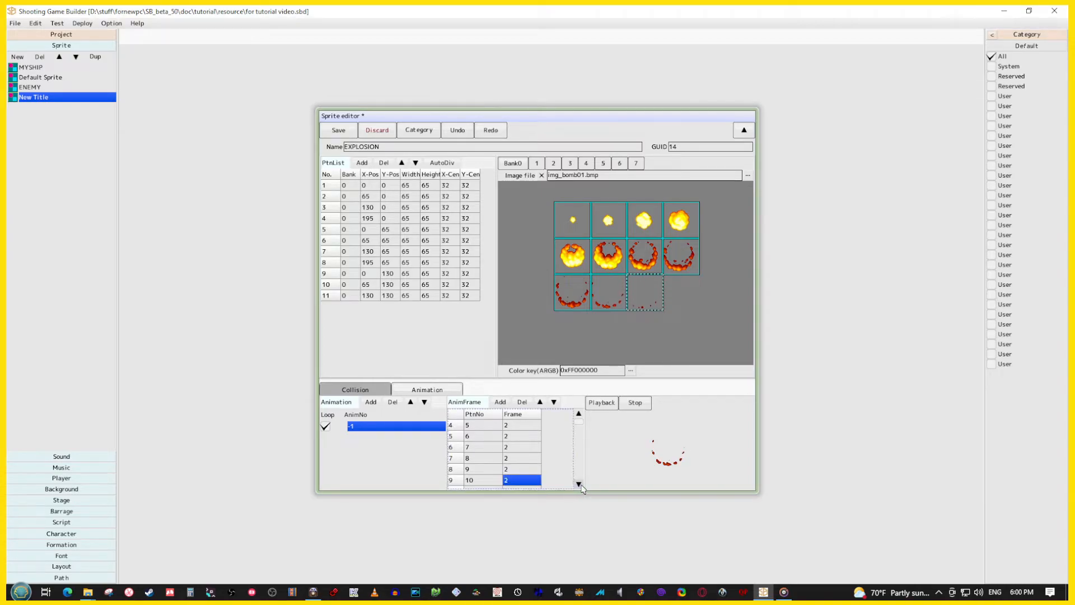
{"action": "left_click", "coordinate": [579, 484]}
{"action": "left_click", "coordinate": [579, 485]}
{"action": "left_click", "coordinate": [579, 484]}
{"action": "double_click", "coordinate": [518, 459]}
{"action": "type", "text": "2"}
{"action": "left_click", "coordinate": [521, 474]}
- Play back the explosion animation in the preview, stop it, and save the EXPLOSION sprite
{"action": "left_click", "coordinate": [602, 403]}
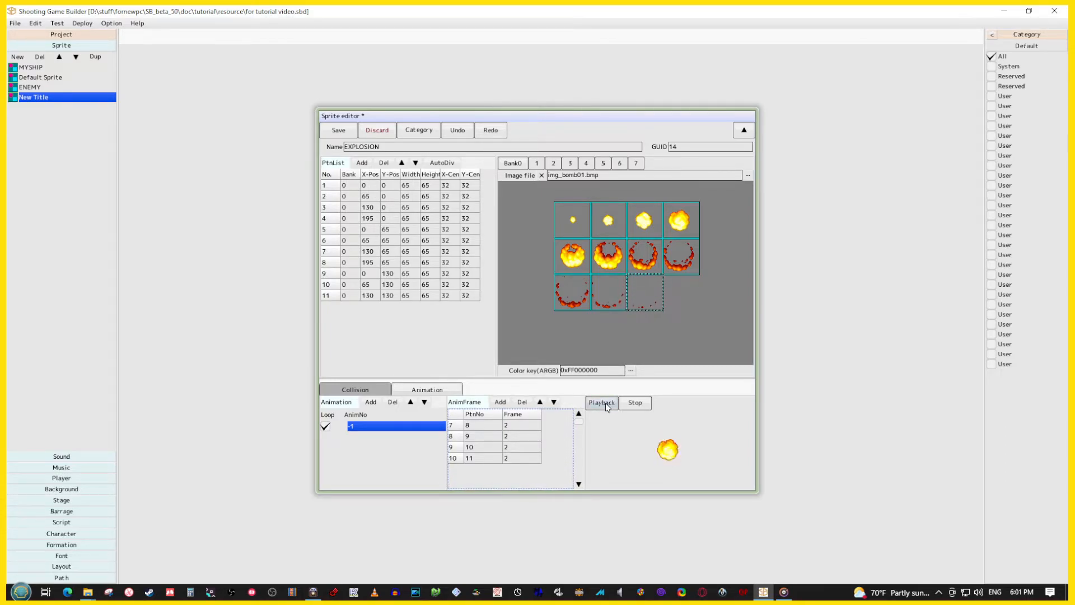
{"action": "left_click", "coordinate": [636, 405]}
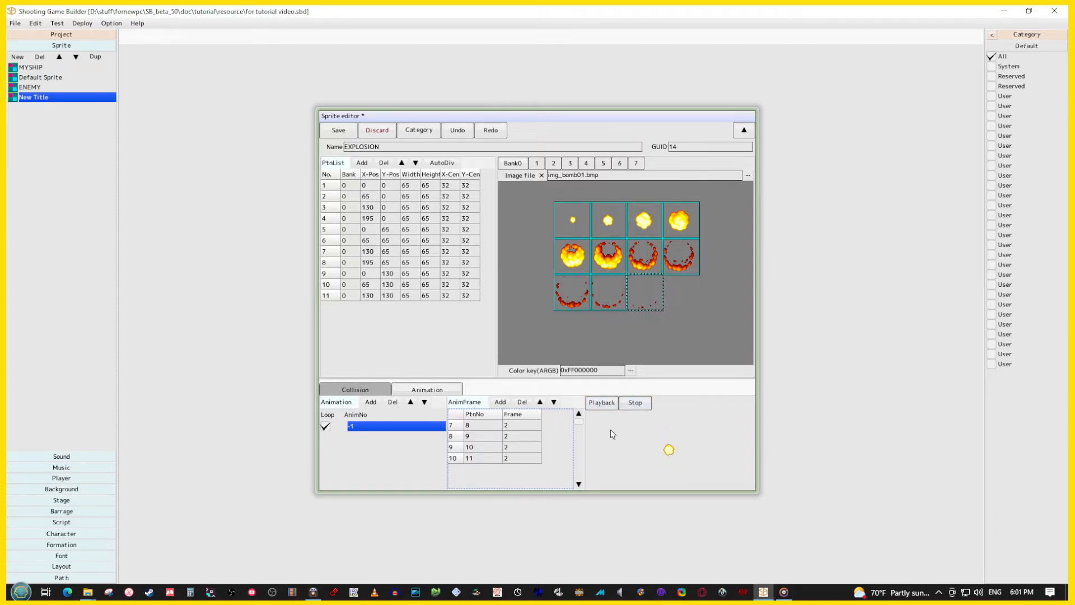
{"action": "left_click", "coordinate": [332, 127]}
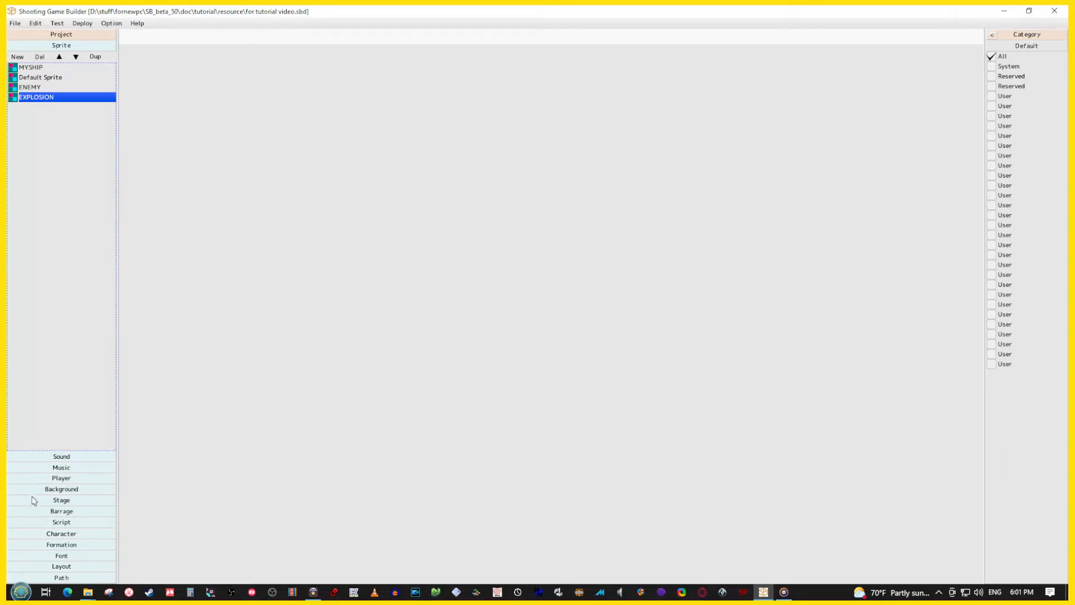
- Create a new character in the project and name it EXPLOSION
{"action": "left_click", "coordinate": [64, 536]}
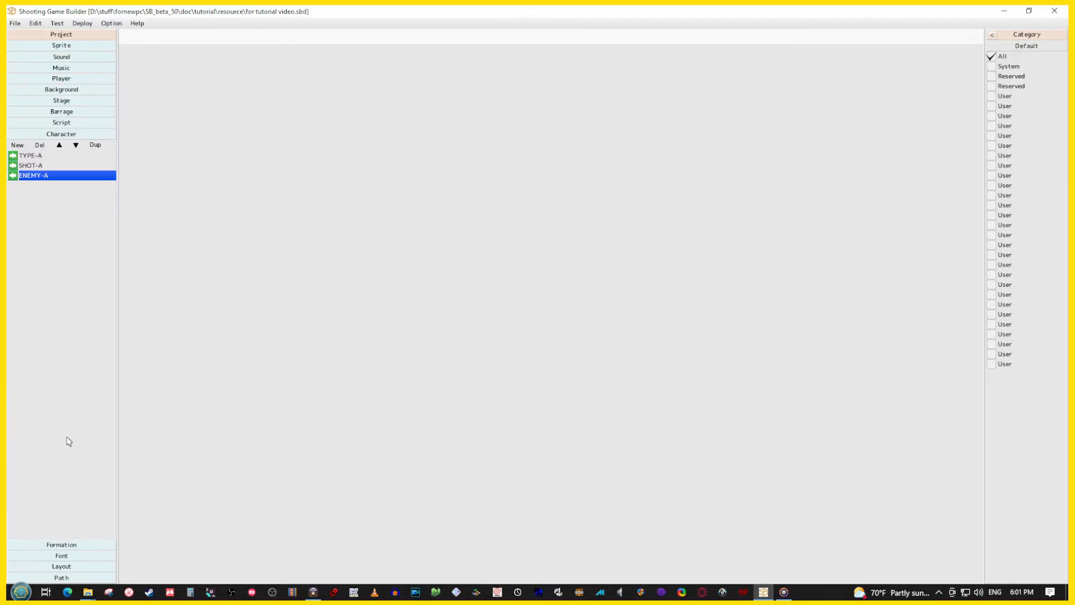
{"action": "left_click", "coordinate": [18, 145]}
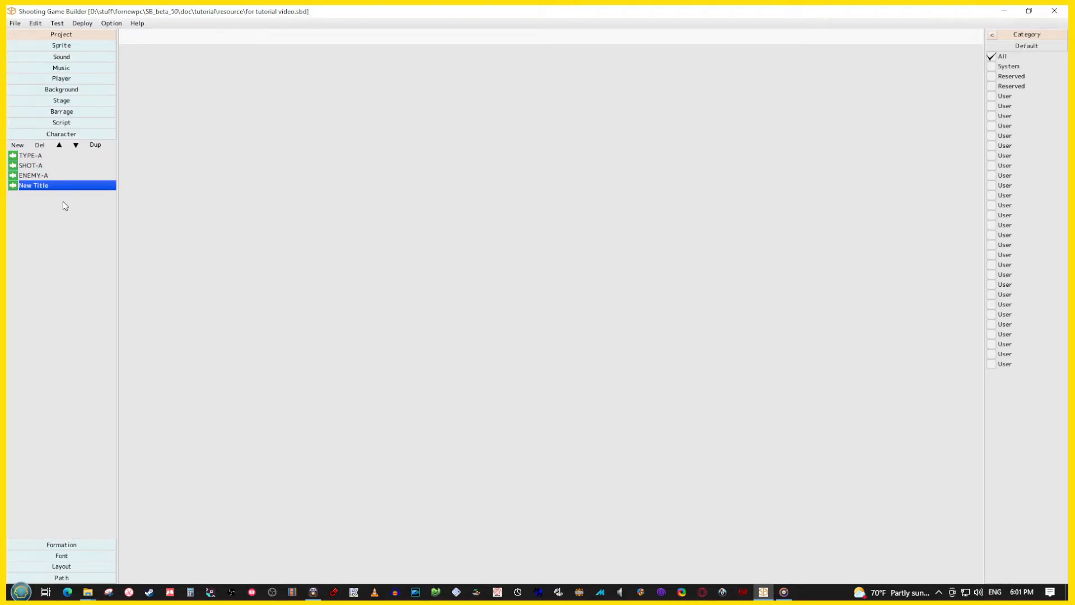
{"action": "double_click", "coordinate": [50, 187]}
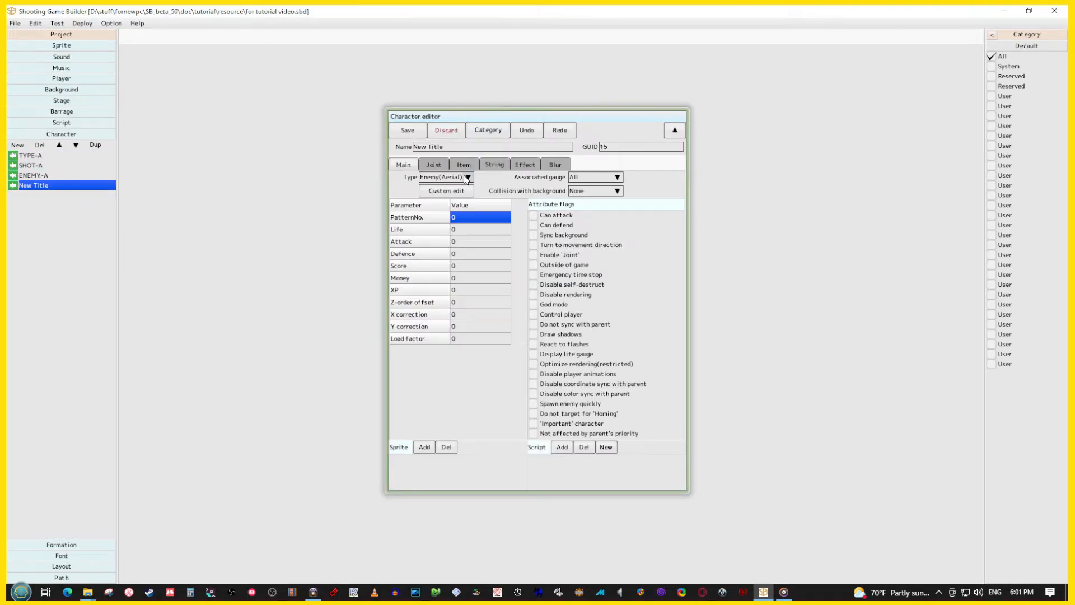
{"action": "type", "text": "EXO+O+++"}
{"action": "key", "text": "ctrl+a"}
{"action": "key", "text": "BackSpace"}
{"action": "type", "text": "EXPLOSIO"}
- Set the character's PatternNo. to -1 and assign the EXPLOSION sprite to it
{"action": "left_click", "coordinate": [465, 219]}
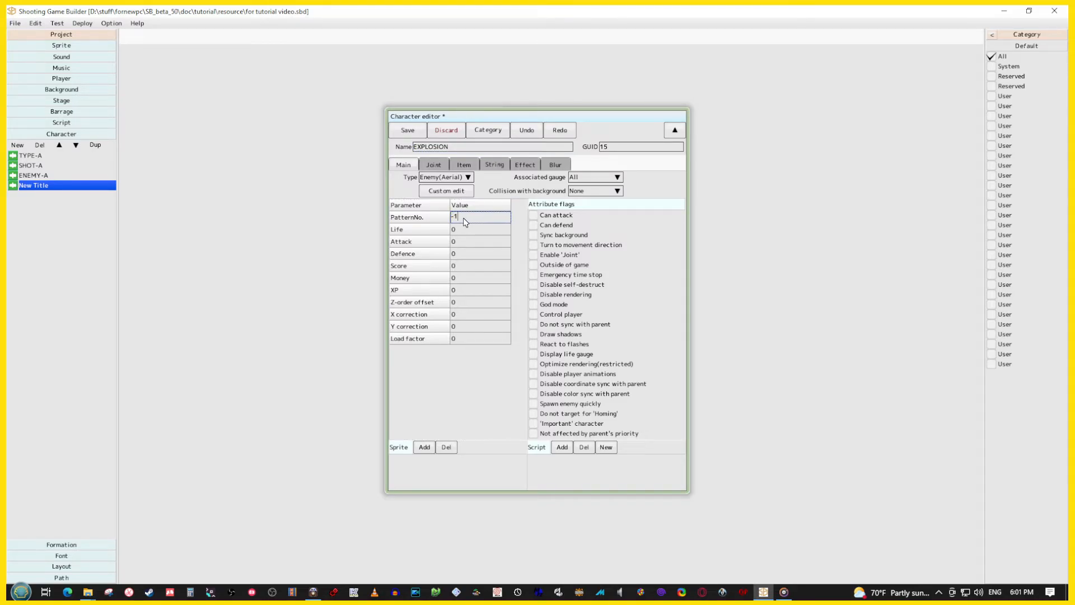
{"action": "key", "text": "Return"}
{"action": "left_click", "coordinate": [424, 448]}
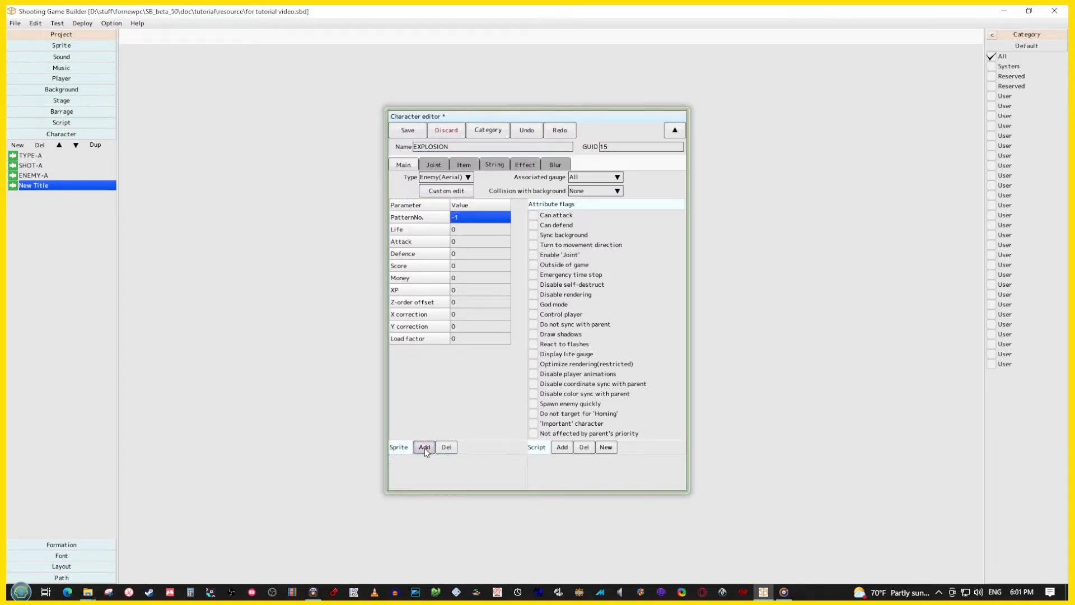
{"action": "double_click", "coordinate": [476, 205]}
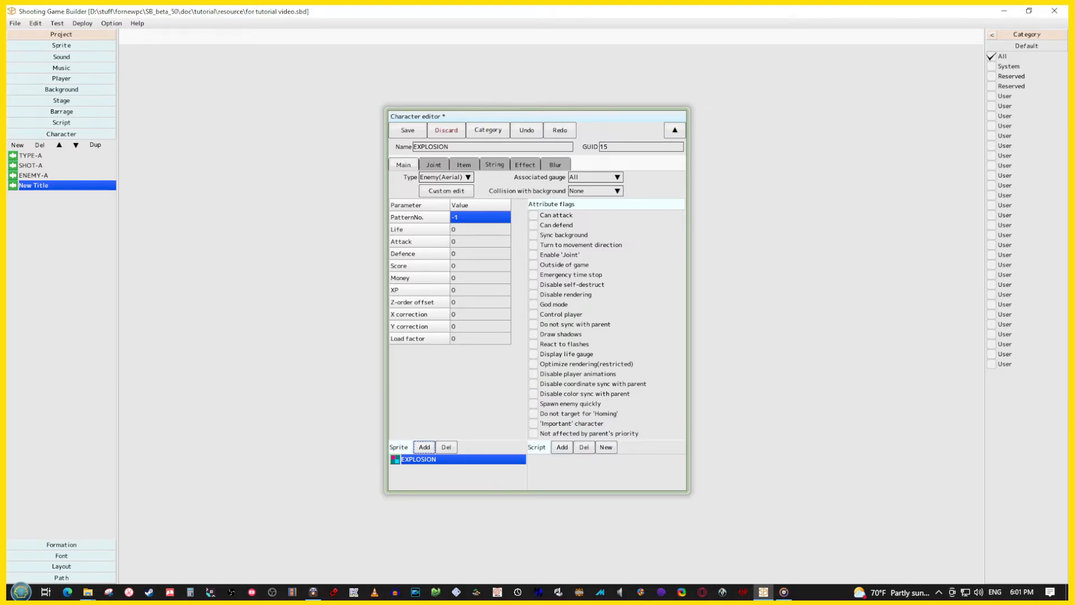
- Create a new script for the EXPLOSION character and place a Nop control command in the cell under the gate
{"action": "left_click", "coordinate": [605, 447]}
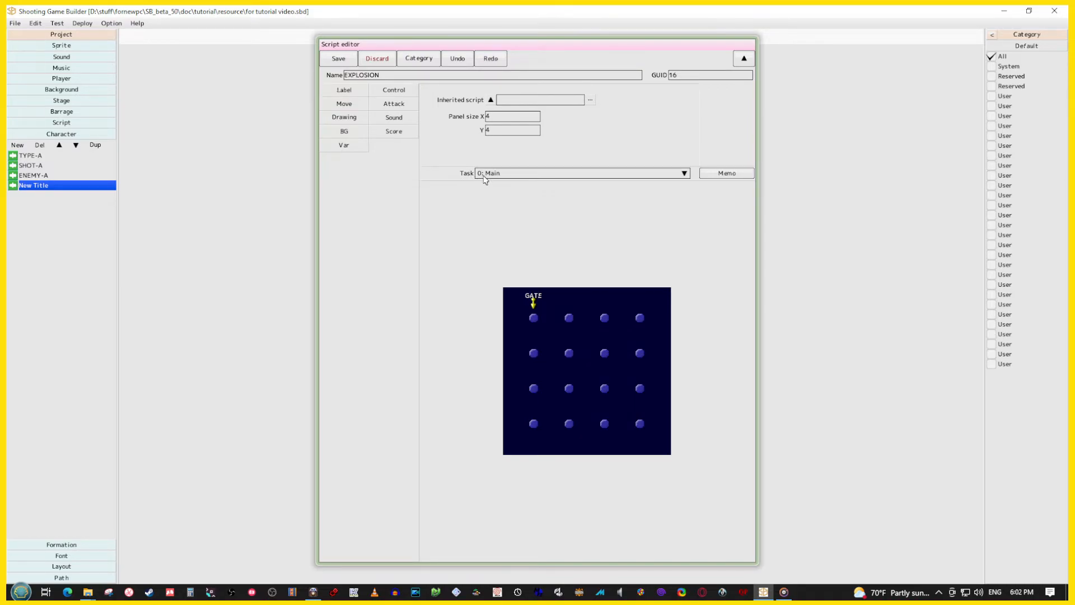
{"action": "left_click", "coordinate": [531, 320]}
{"action": "left_click", "coordinate": [400, 90]}
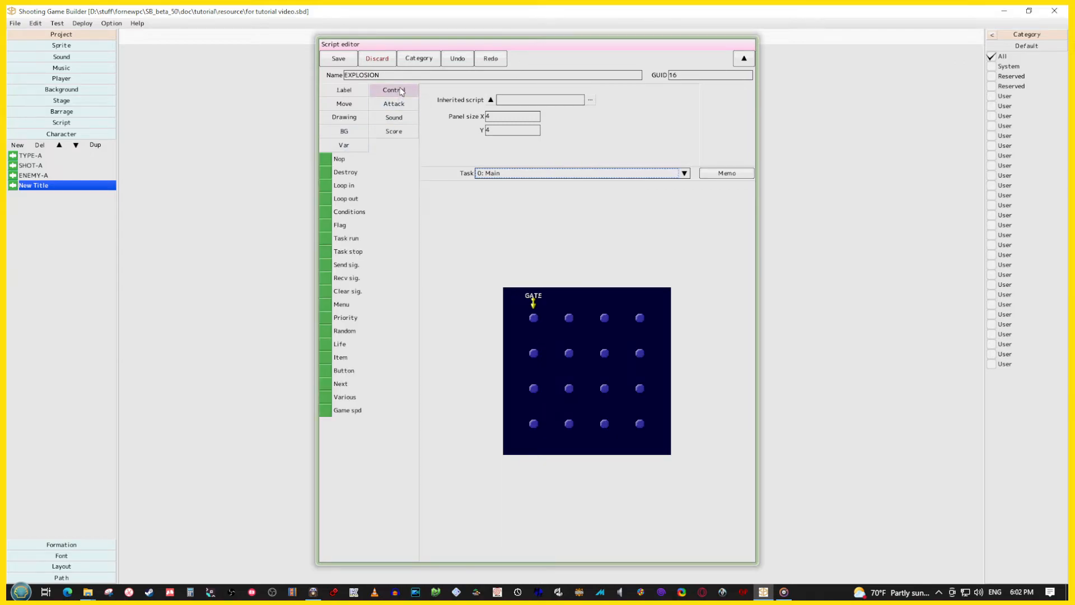
{"action": "left_click", "coordinate": [337, 161]}
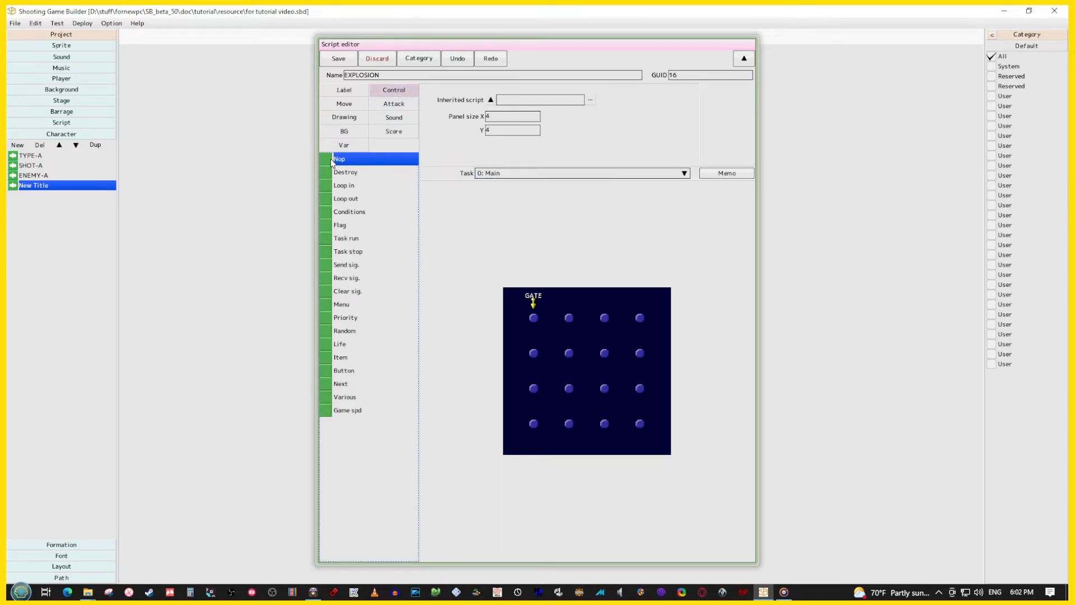
{"action": "left_click_drag", "start_coordinate": [334, 167], "coordinate": [528, 319]}
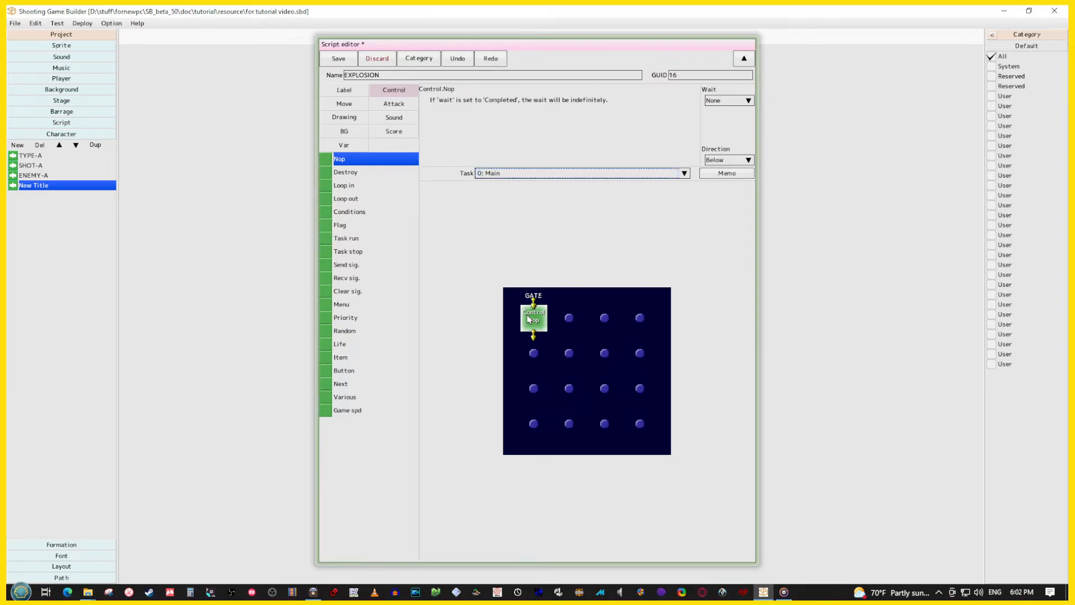
- Set the Nop command's wait to Frames with a value of 22
{"action": "left_click", "coordinate": [716, 102]}
{"action": "left_click", "coordinate": [718, 128]}
{"action": "left_click", "coordinate": [717, 103]}
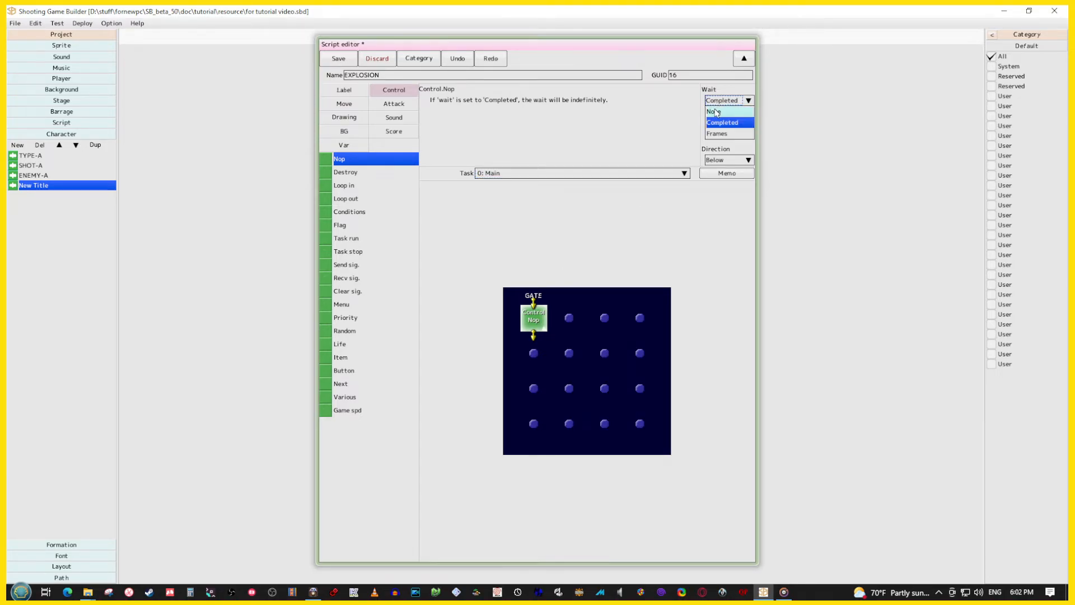
{"action": "left_click", "coordinate": [715, 136]}
{"action": "left_click", "coordinate": [718, 112]}
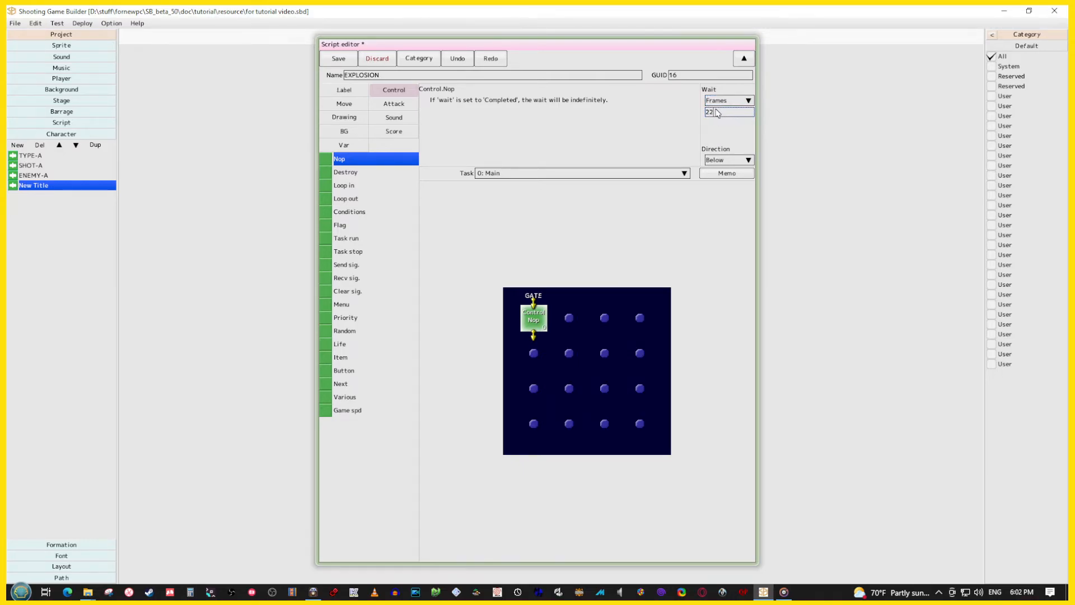
{"action": "left_click", "coordinate": [547, 297]}
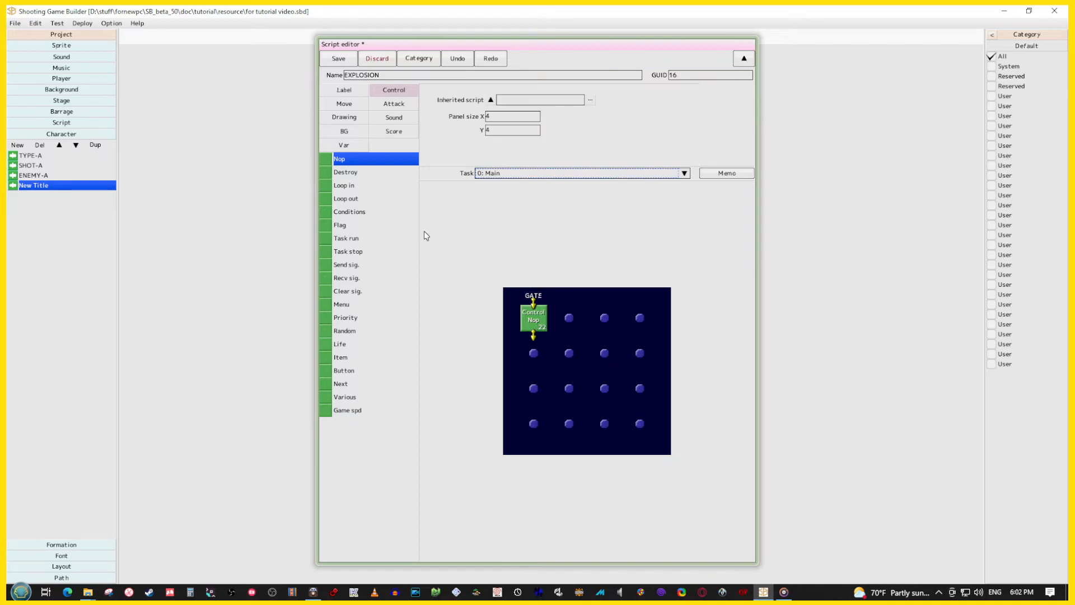
- Place a Destroy control command directly below the Nop command, and save the script and the EXPLOSION character
{"action": "left_click_drag", "start_coordinate": [351, 180], "coordinate": [531, 354]}
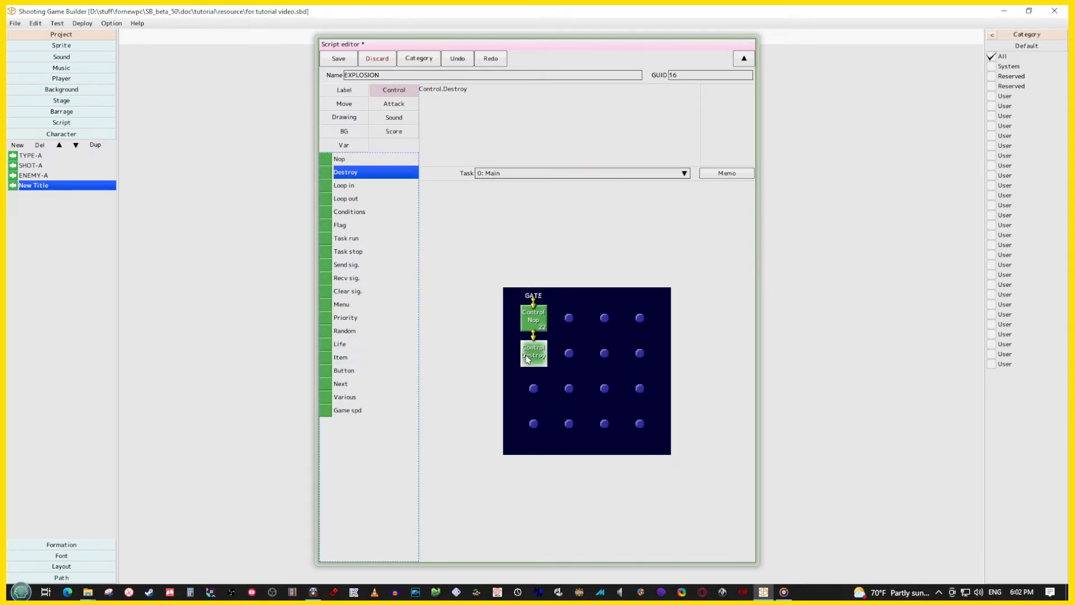
{"action": "left_click", "coordinate": [536, 324]}
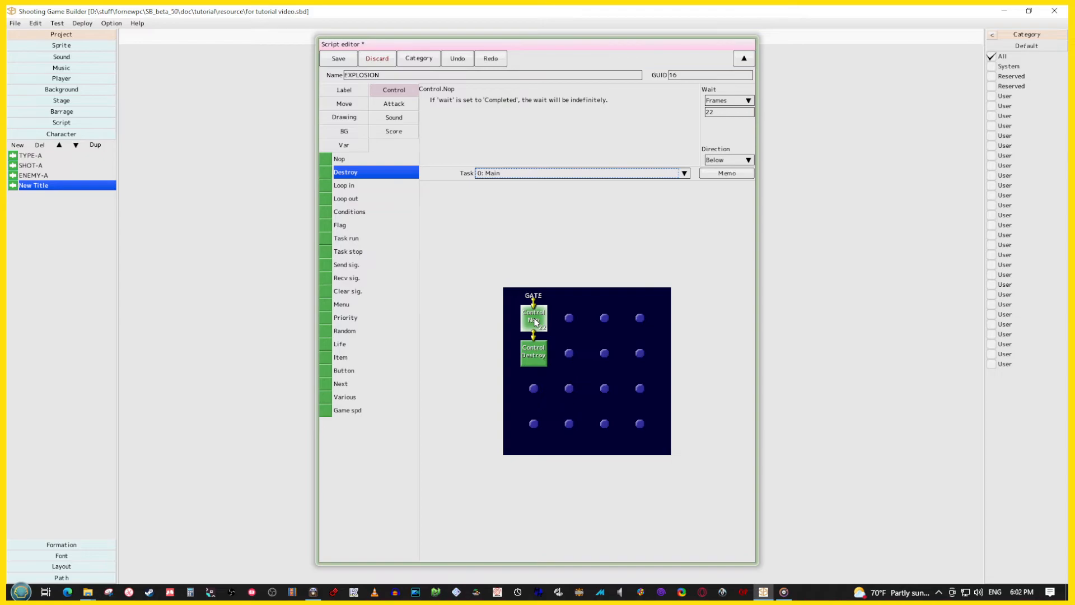
{"action": "left_click", "coordinate": [532, 356]}
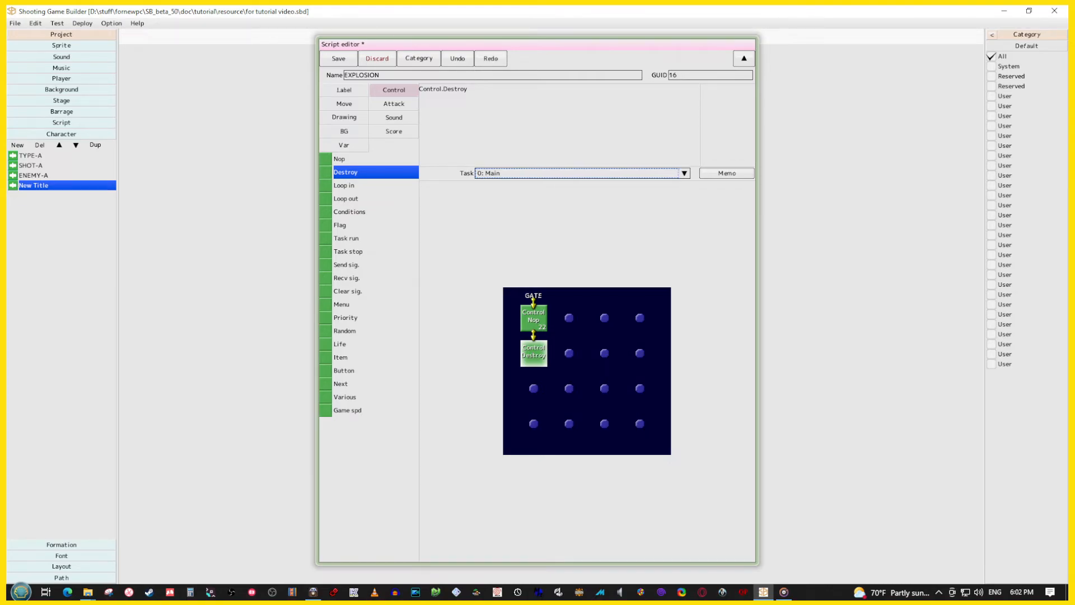
{"action": "left_click", "coordinate": [342, 60]}
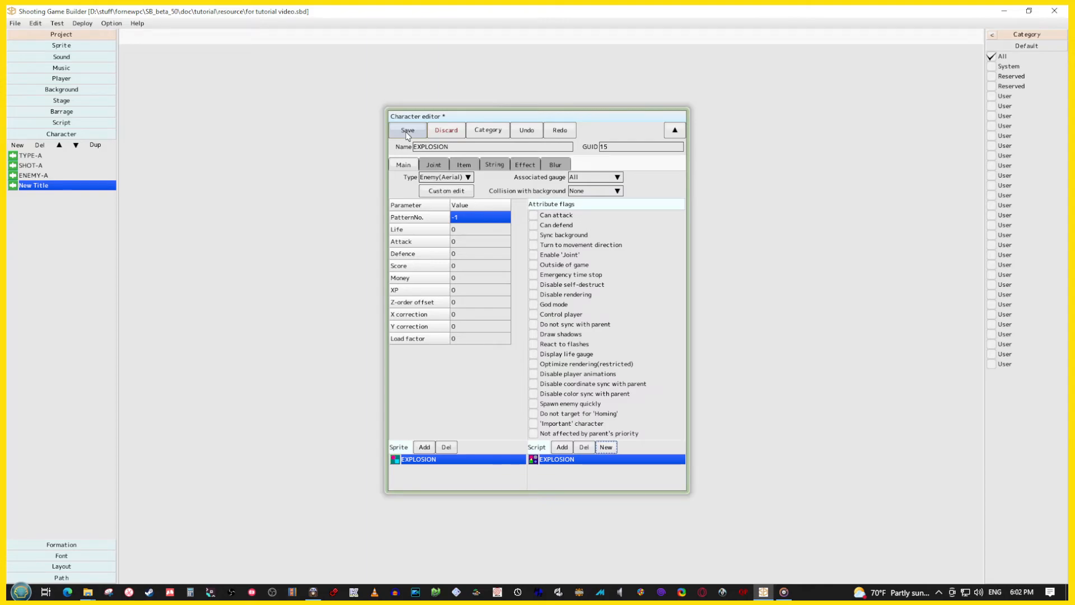
{"action": "left_click", "coordinate": [408, 131]}
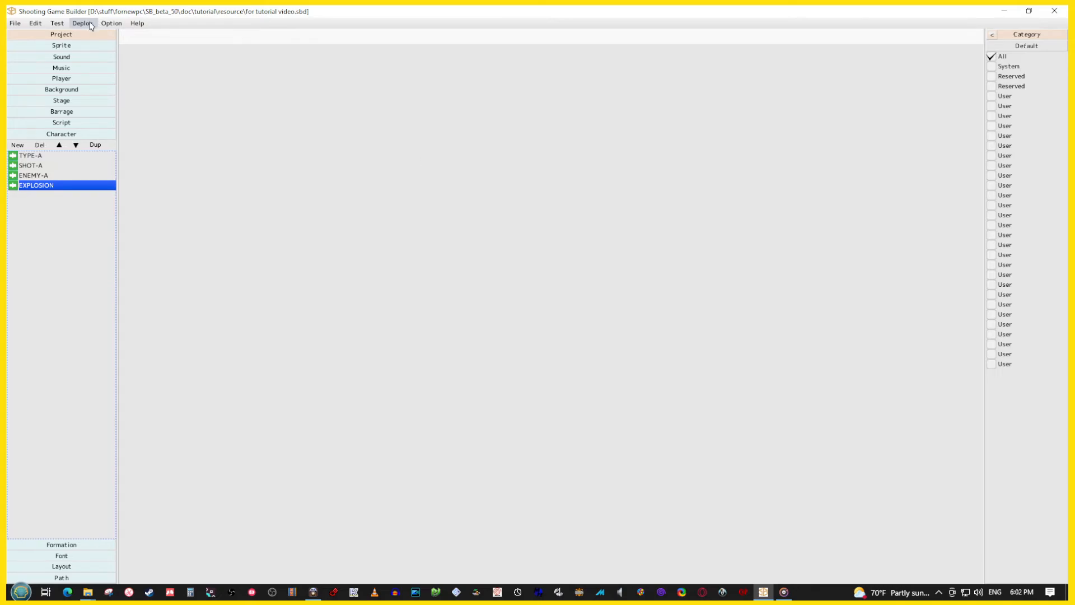
- Assign the EXPLOSION character as the default explosion in the game settings and save them
{"action": "left_click", "coordinate": [119, 25]}
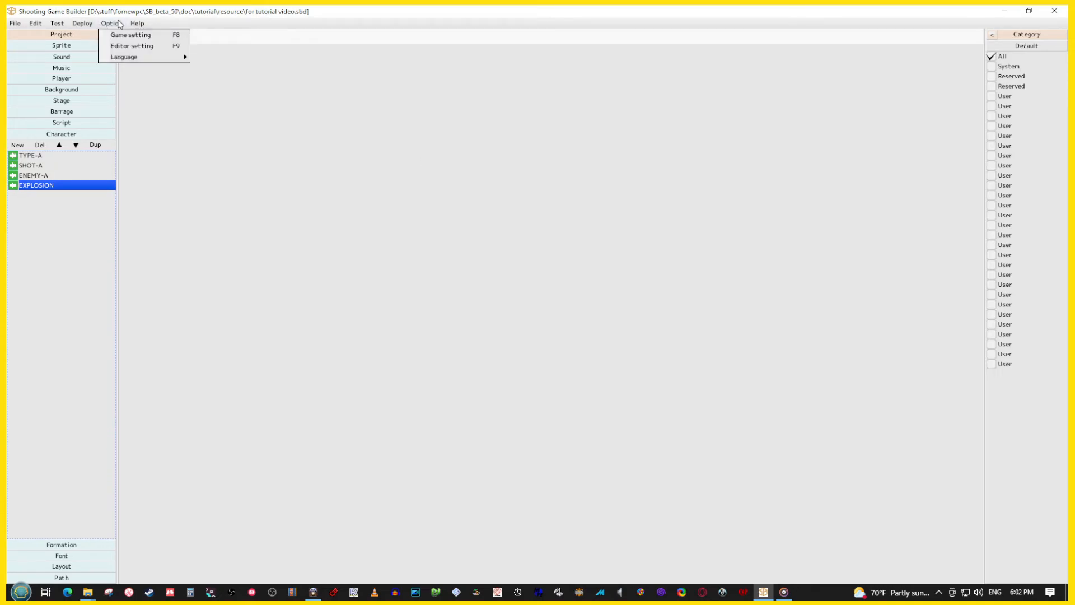
{"action": "left_click", "coordinate": [115, 35]}
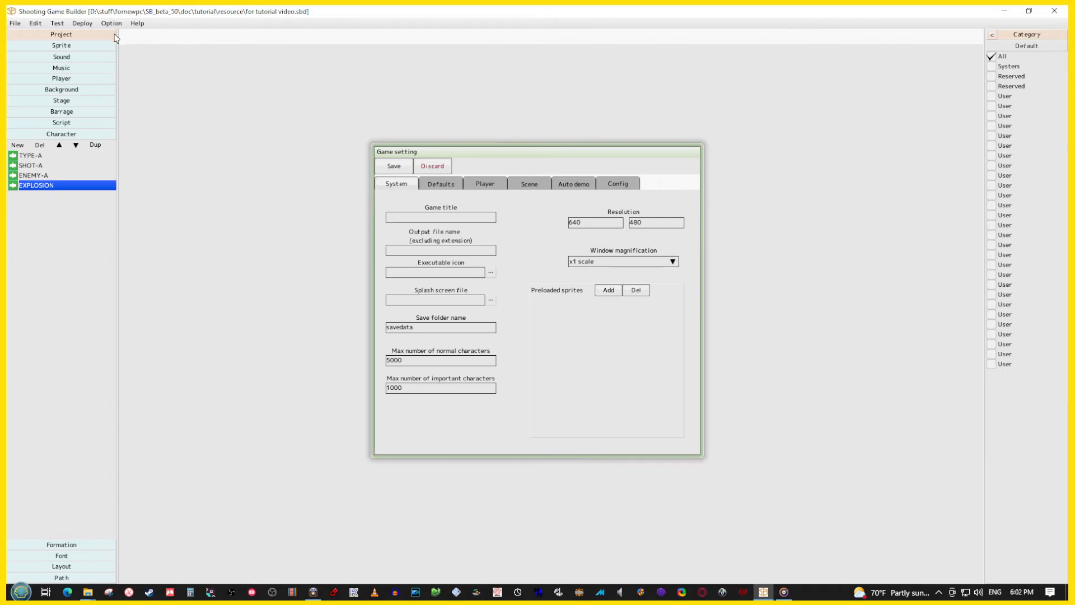
{"action": "left_click", "coordinate": [457, 186]}
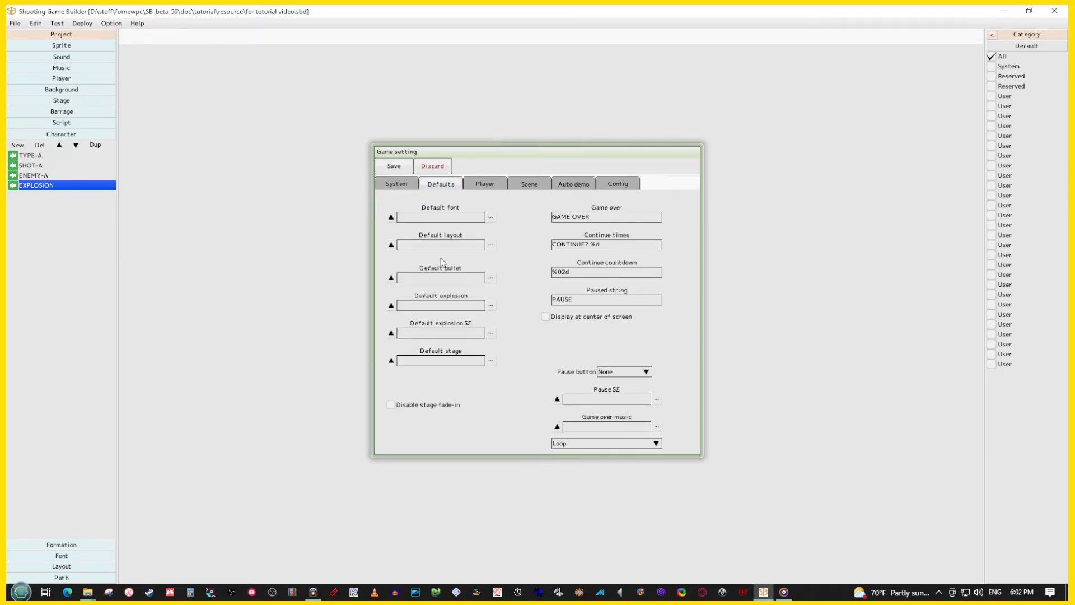
{"action": "left_click", "coordinate": [491, 306]}
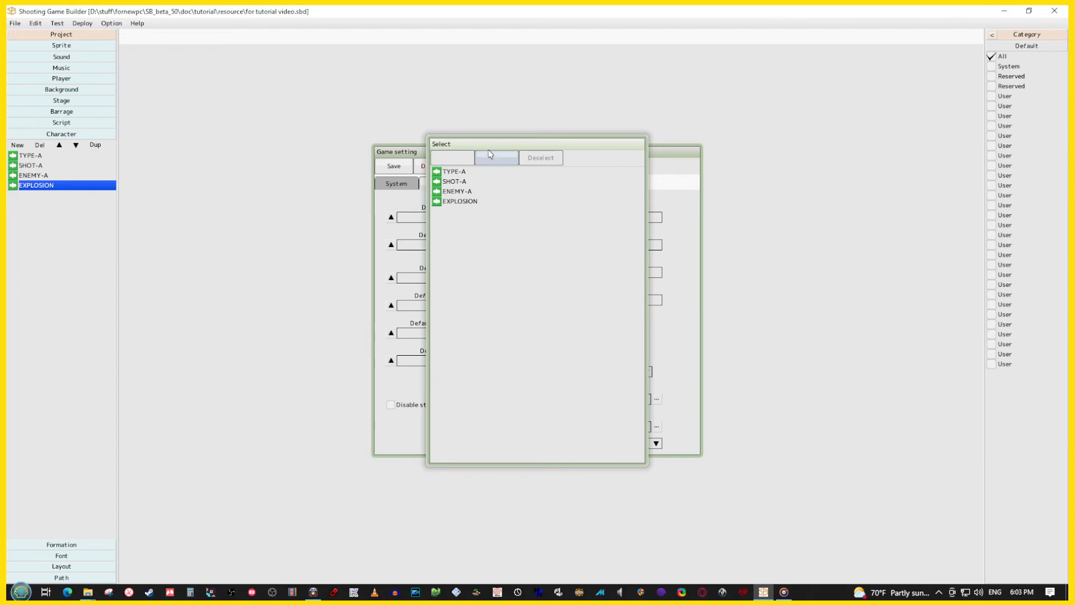
{"action": "left_click_drag", "start_coordinate": [492, 149], "coordinate": [643, 148]}
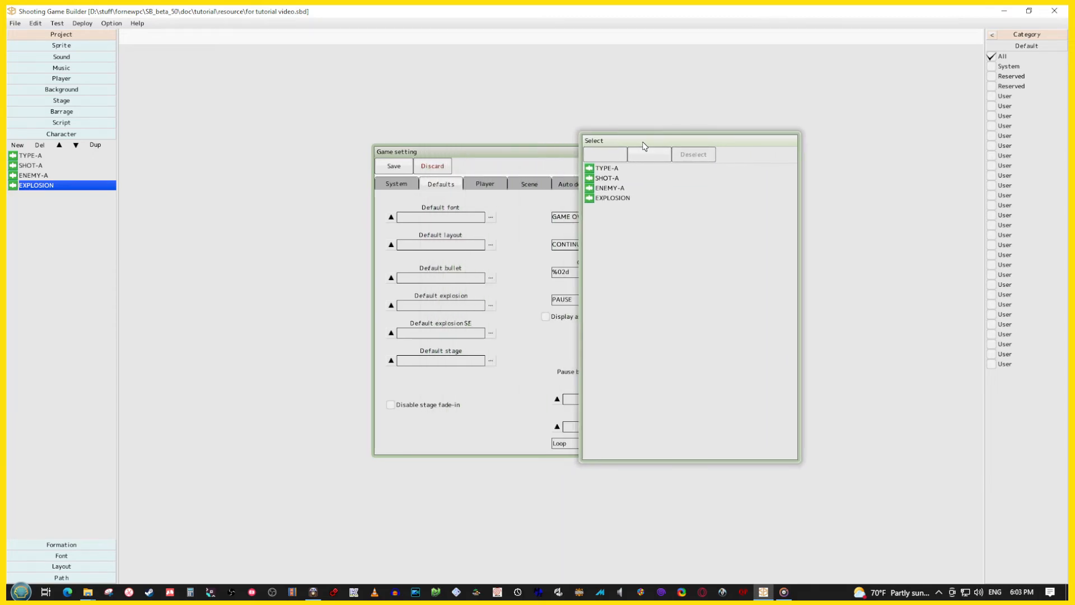
{"action": "double_click", "coordinate": [613, 202]}
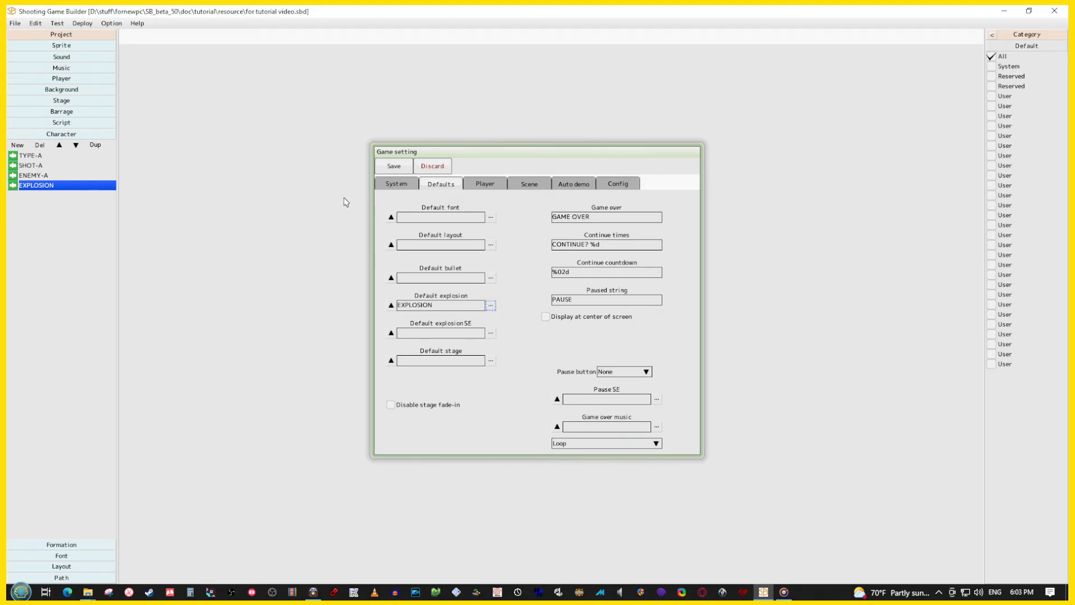
{"action": "left_click", "coordinate": [386, 165]}
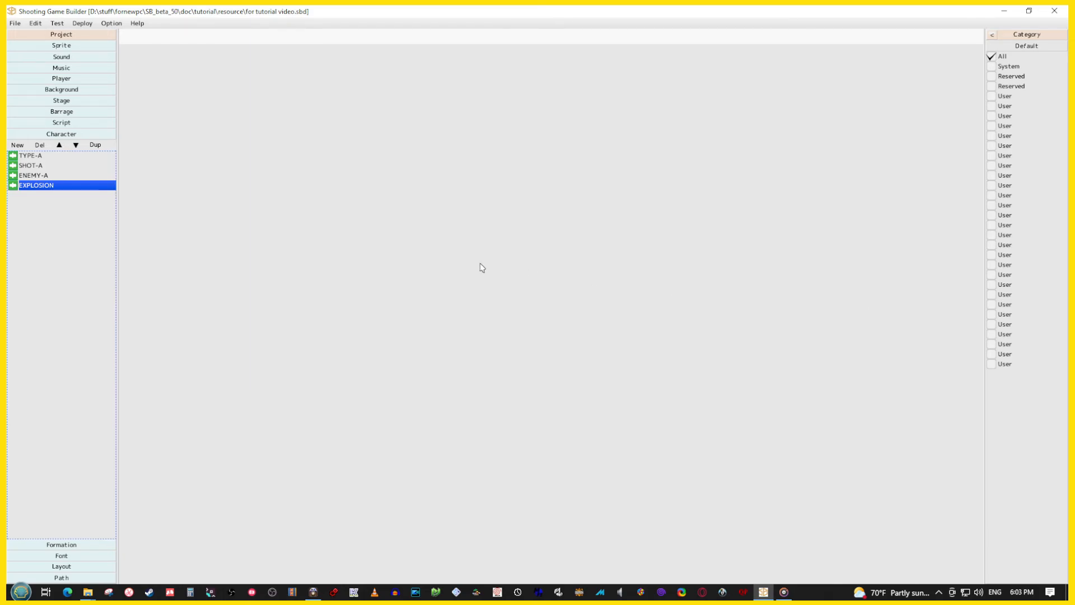
- Start a test play and shoot the ENEMY-A enemies to check the default explosion
{"action": "key", "text": "F5"}
{"action": "key", "text": "z"}
{"action": "key", "text": "Up"}
{"action": "key", "text": "Down"}
{"action": "key", "text": "z"}
{"action": "key", "text": "z"}
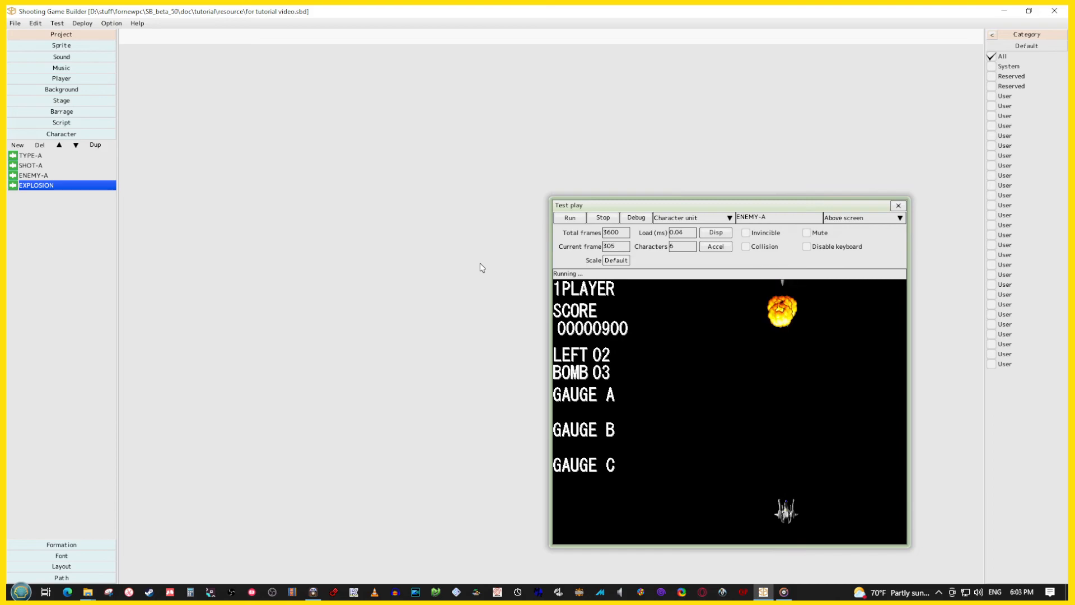
- Test play again, moving the ship in line with the enemies and firing repeatedly to watch the explosion animation
{"action": "key", "text": "z"}
{"action": "key", "text": "z"}
{"action": "key", "text": "z"}
{"action": "key", "text": "z"}
{"action": "key", "text": "z"}
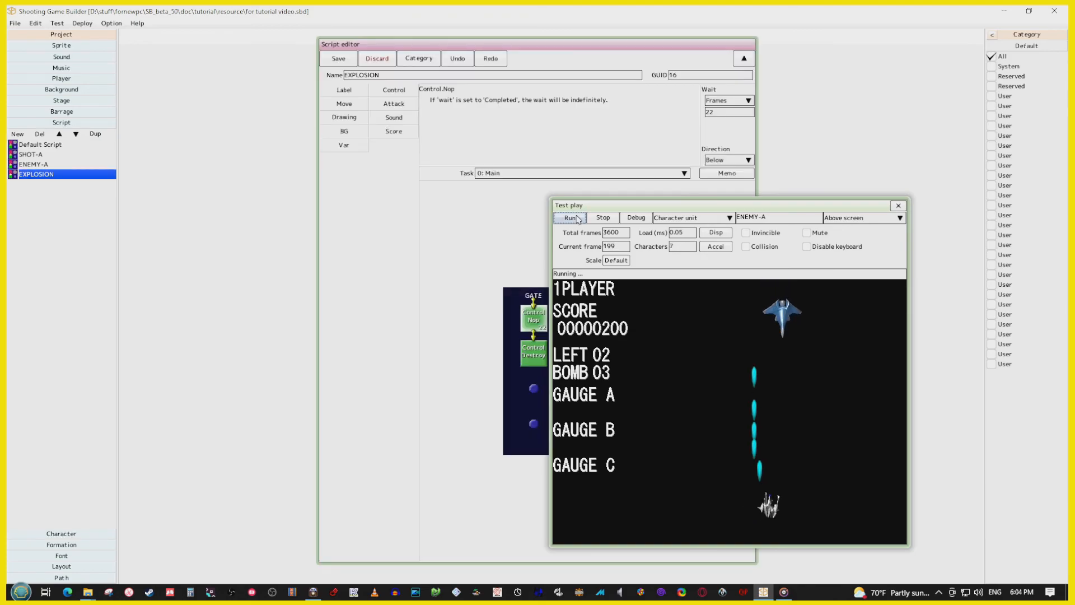
{"action": "key", "text": "Right"}
{"action": "key", "text": "z"}
{"action": "key", "text": "z"}
{"action": "key", "text": "z"}
{"action": "key", "text": "z"}
{"action": "key", "text": "z"}
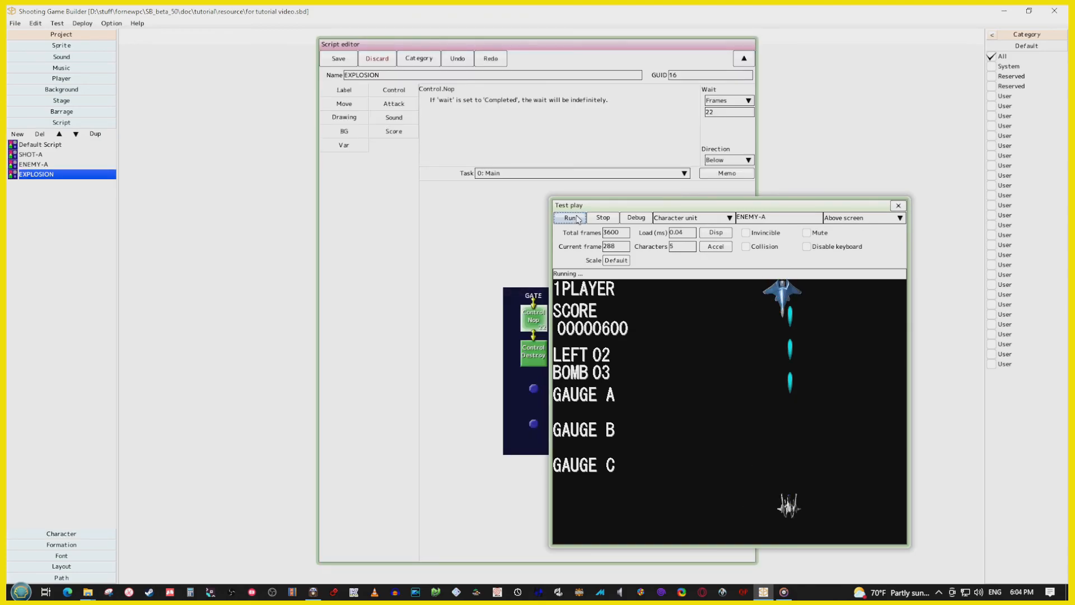
{"action": "key", "text": "z"}
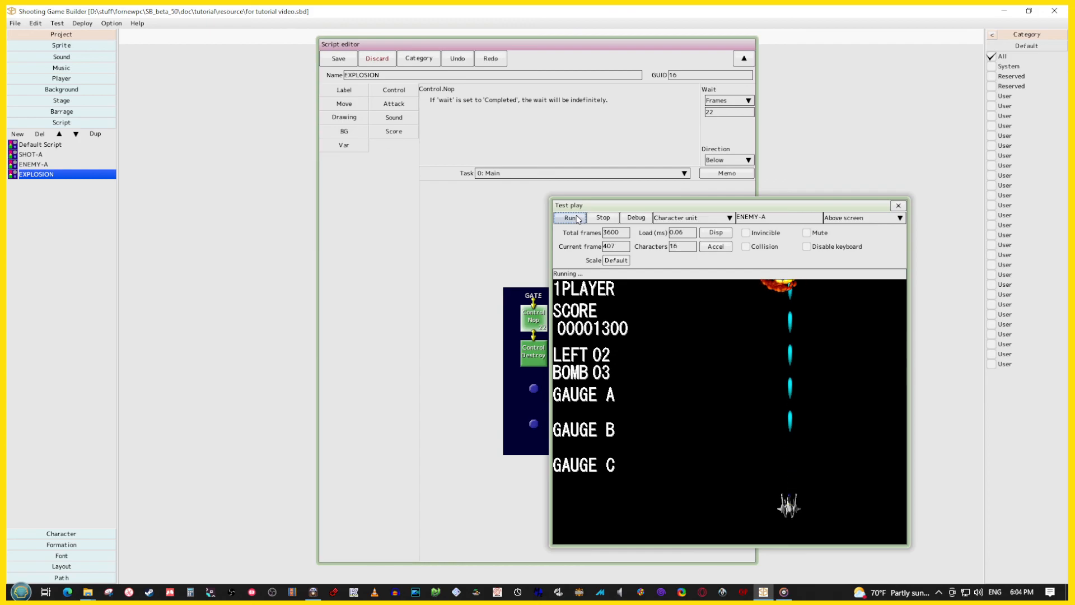
{"action": "key", "text": "Up"}
{"action": "key", "text": "Down"}
{"action": "key", "text": "Up"}
{"action": "key", "text": "z"}
{"action": "key", "text": "z"}
{"action": "key", "text": "z"}
{"action": "key", "text": "z"}
{"action": "key", "text": "z"}
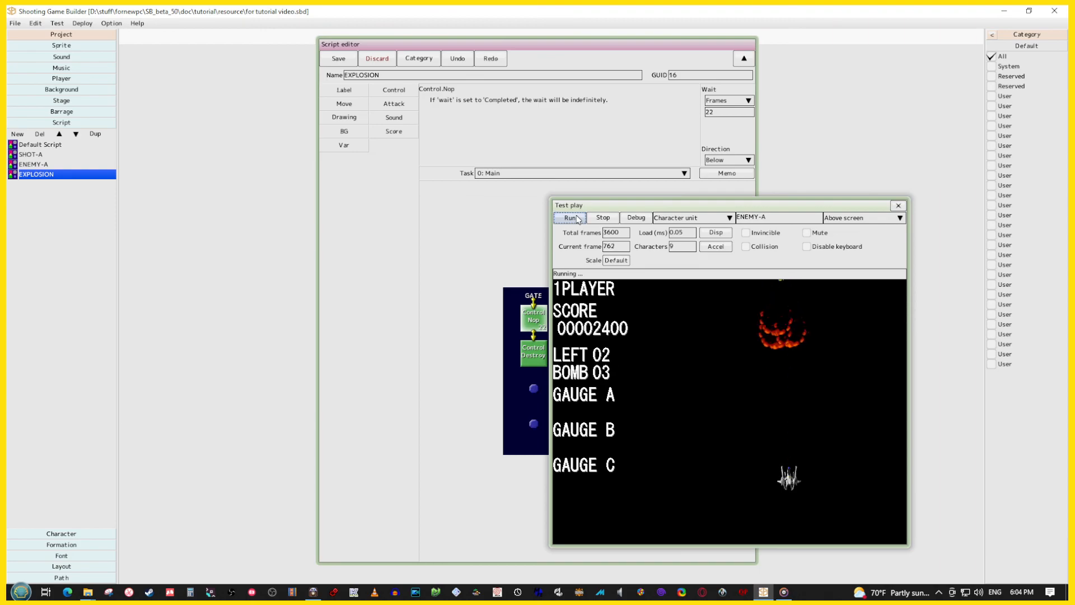
{"action": "key", "text": "z"}
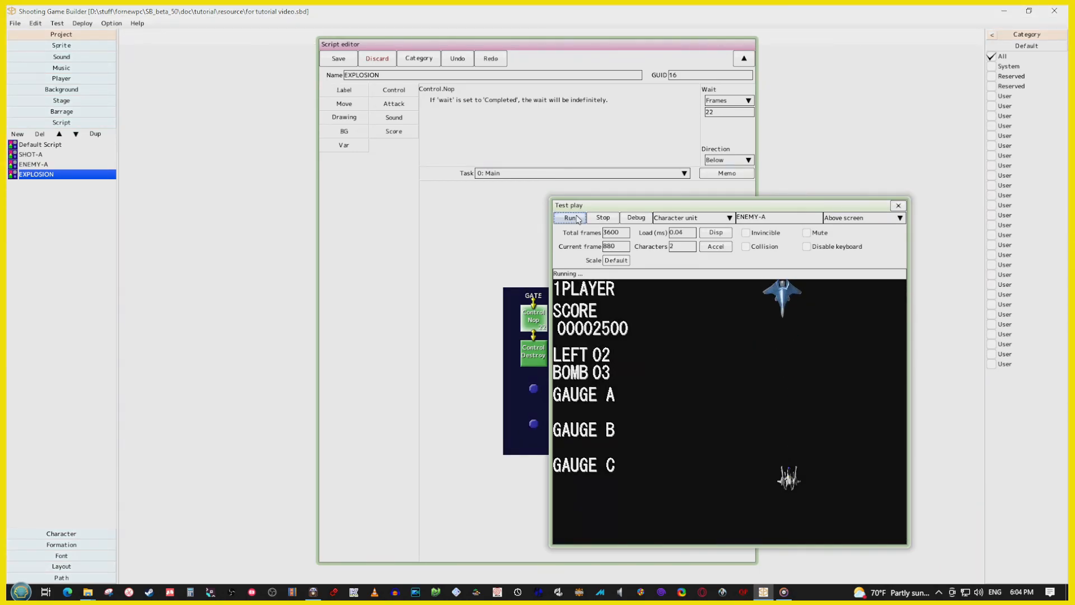
{"action": "key", "text": "z"}
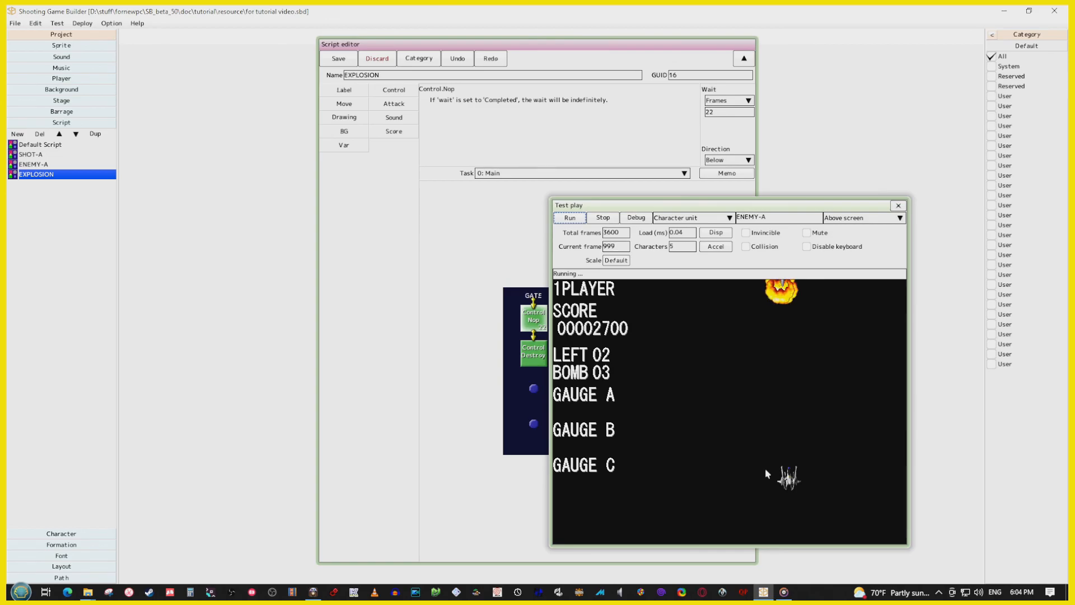